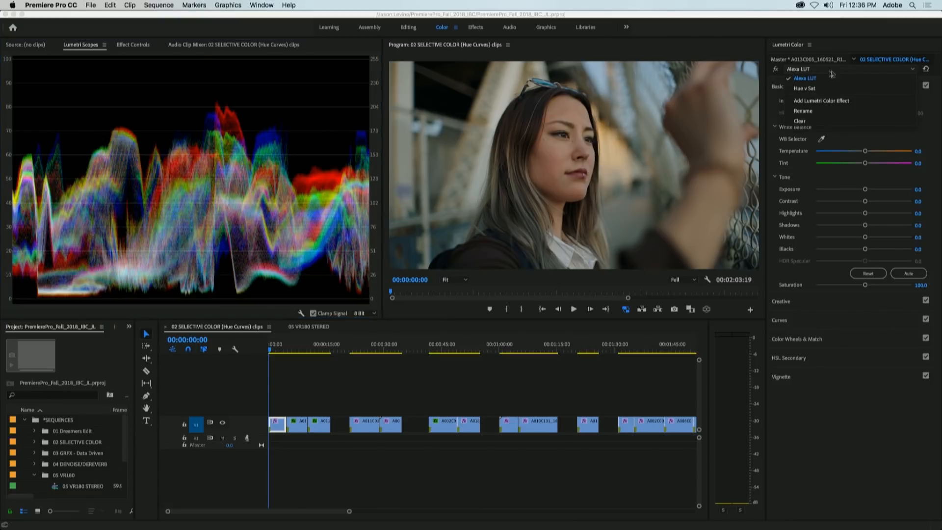
# Compare the first clip with the Alexa LUT effect bypassed and re-enabled.
pyautogui.click(825, 77)
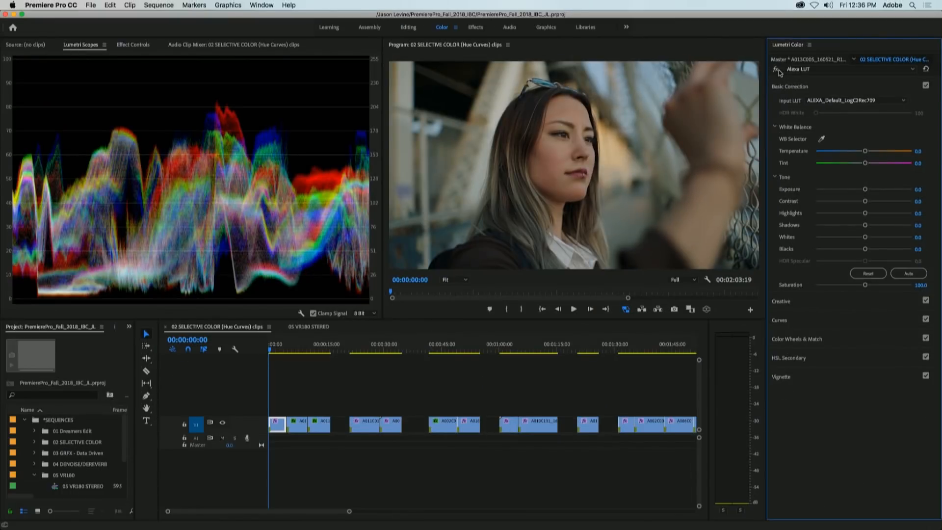
pyautogui.click(776, 69)
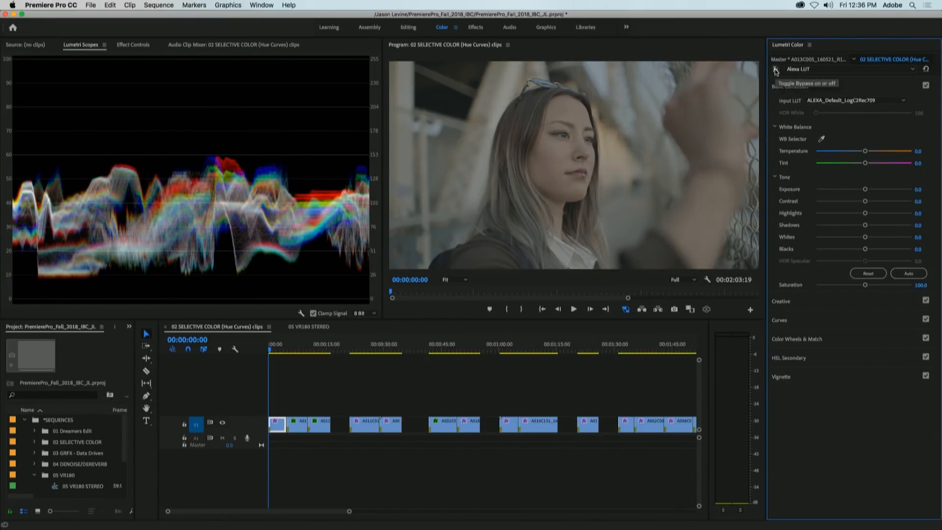
pyautogui.click(776, 71)
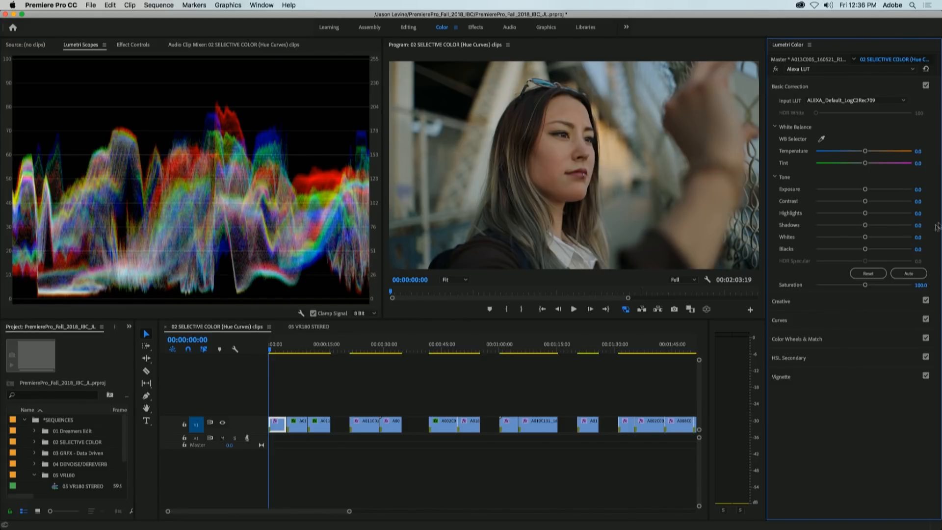
# Set the Temperature to 21.5 in the clip's Hue v Sat effect.
pyautogui.click(863, 70)
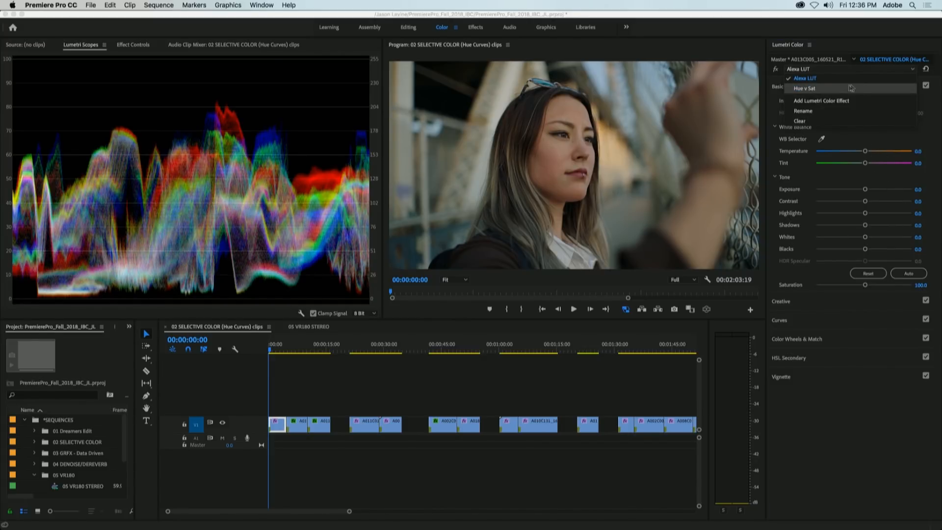
pyautogui.click(835, 89)
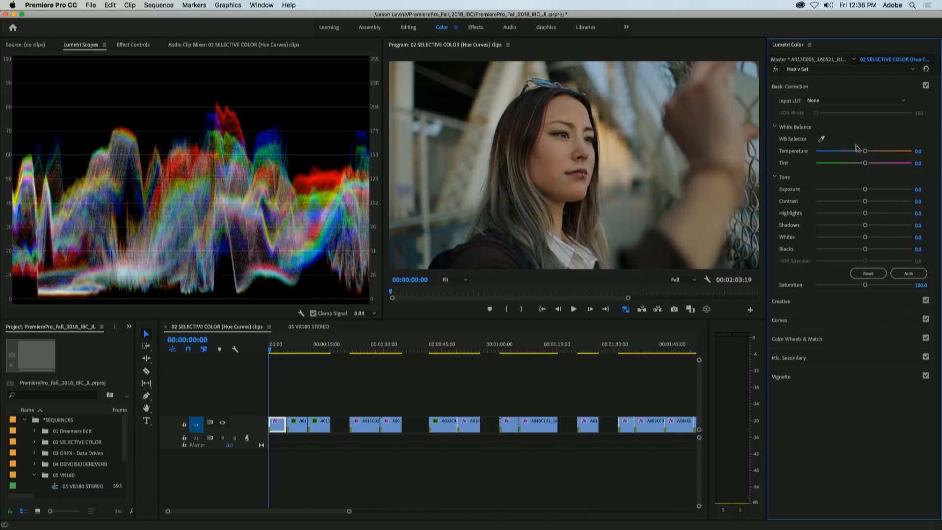
pyautogui.moveTo(866, 153); pyautogui.dragTo(871, 153)
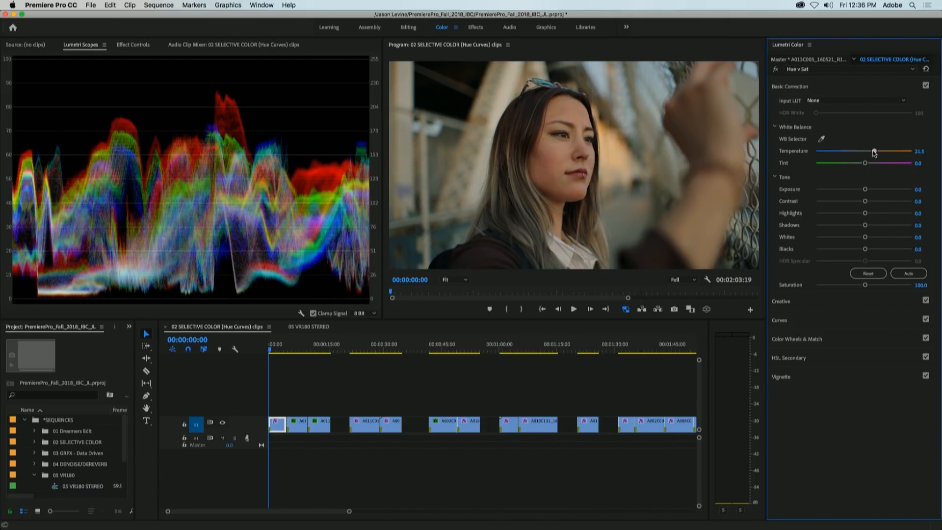
# Set both Vibrance and Faded Film to 18.7 in the Hue v Sat effect's Creative adjustments.
pyautogui.moveTo(864, 202)
pyautogui.mouseDown()
pyautogui.moveTo(876, 203)
pyautogui.moveTo(858, 215)
pyautogui.mouseUp()
pyautogui.click(830, 302)
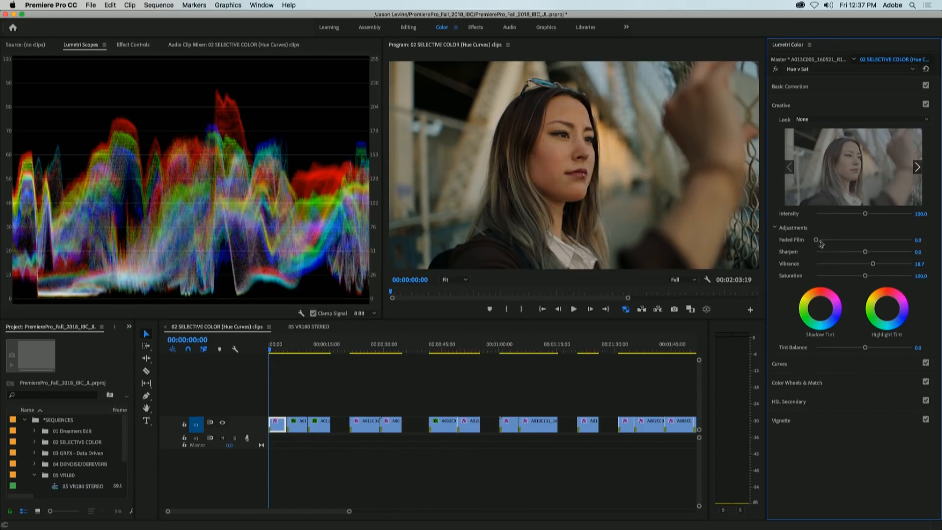
pyautogui.moveTo(822, 242); pyautogui.dragTo(829, 243)
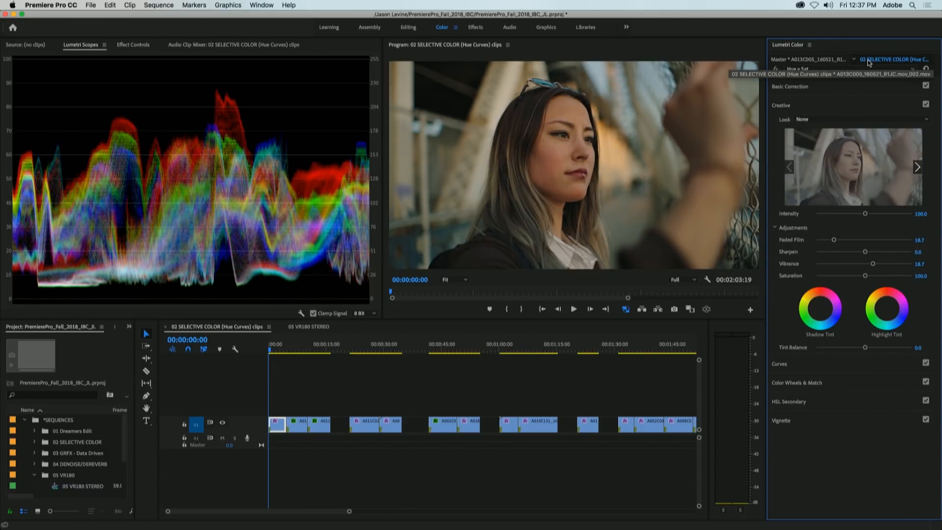
# Compare the clip with the Alexa LUT effect bypassed and active, then return to the Hue v Sat effect.
pyautogui.click(811, 70)
pyautogui.click(812, 89)
pyautogui.click(775, 68)
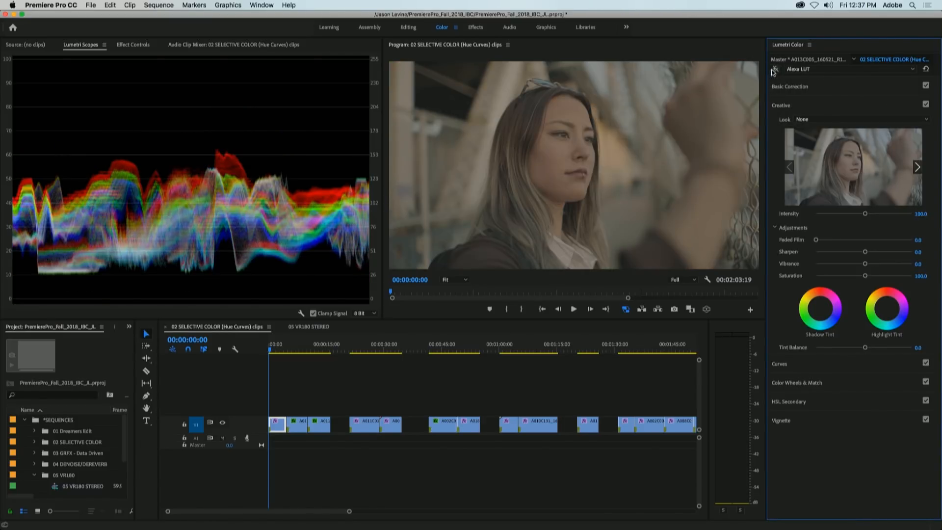
pyautogui.click(776, 70)
pyautogui.click(816, 70)
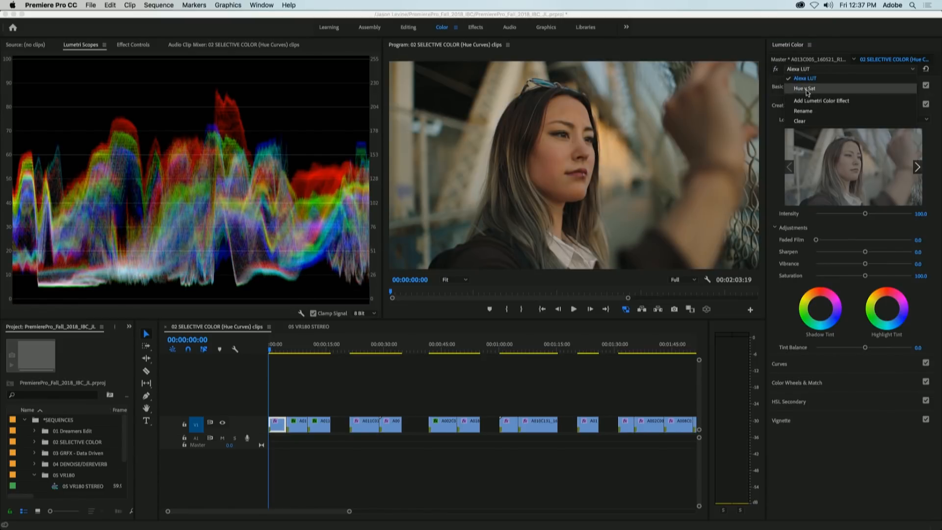
pyautogui.click(806, 88)
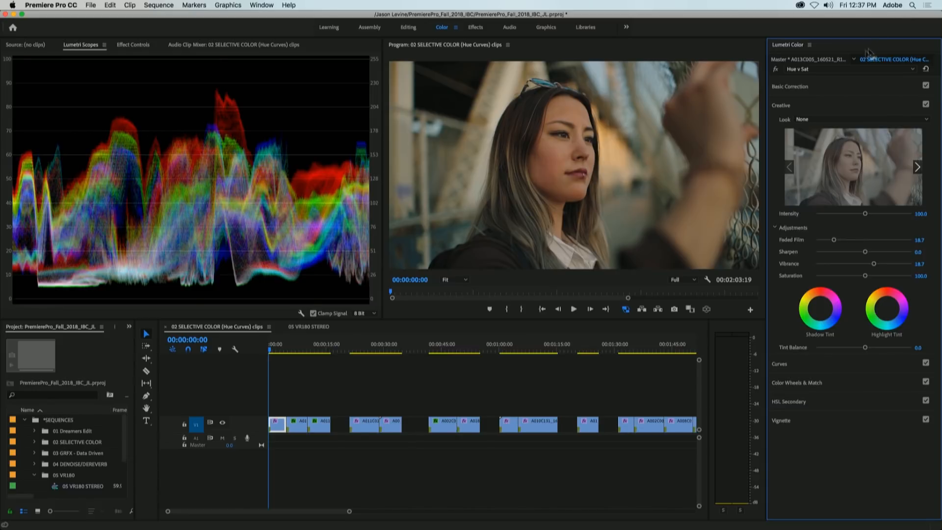
# Add another Lumetri Color effect to the clip and rename it as Color V3.
pyautogui.click(854, 69)
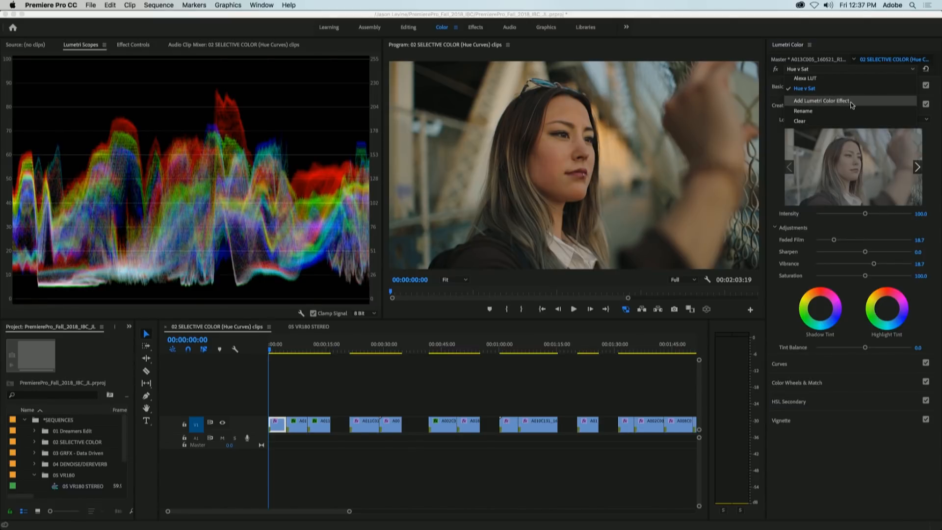
pyautogui.click(852, 101)
pyautogui.click(832, 68)
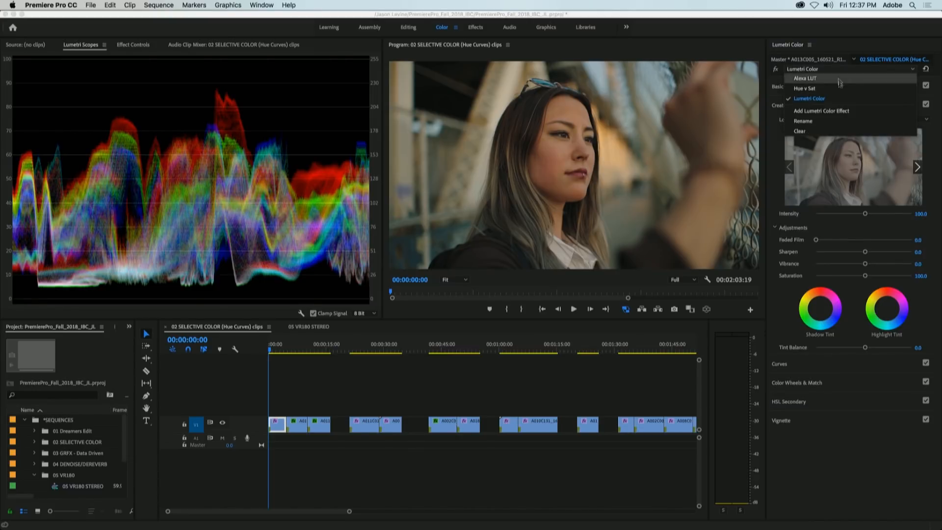
pyautogui.click(827, 124)
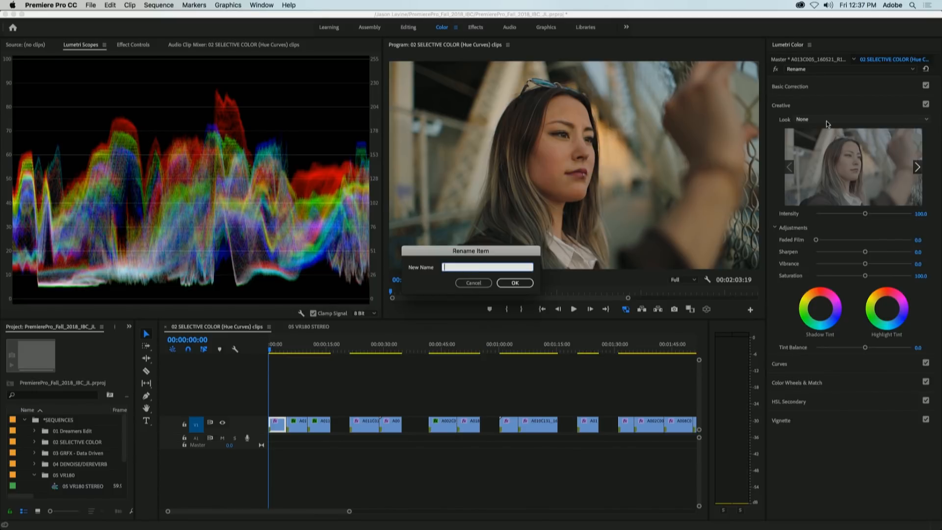
pyautogui.press('Return')
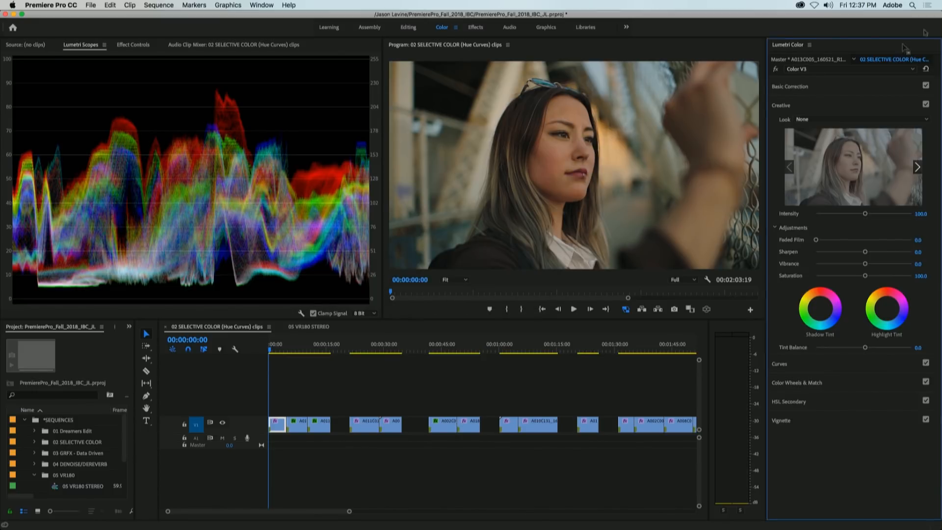
# Reselect the Hue v Sat effect and examine the Lumetri effects list at the clip's master level.
pyautogui.click(844, 69)
pyautogui.click(844, 88)
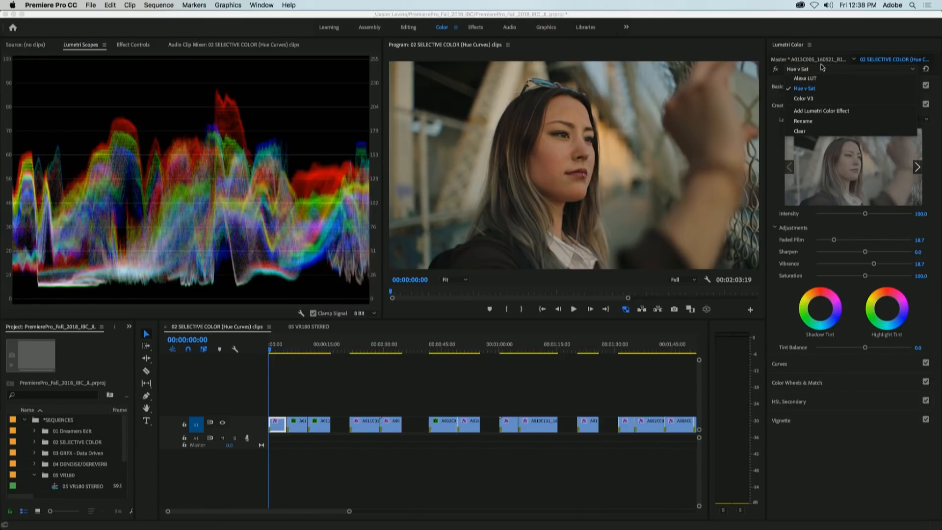
pyautogui.click(820, 65)
pyautogui.click(824, 69)
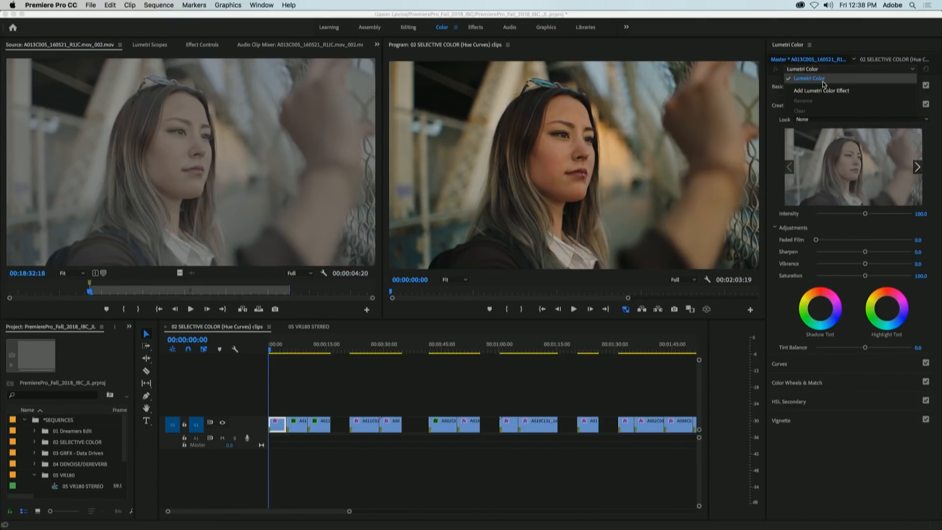
pyautogui.click(769, 104)
pyautogui.click(813, 72)
pyautogui.click(813, 72)
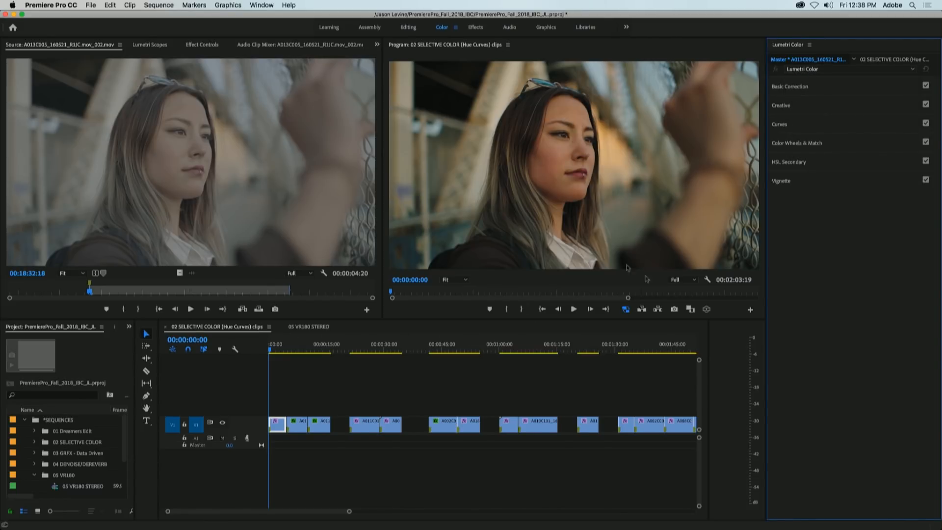
# Expand the Curves section and rename the sequence clip's Hue v Sat effect as Selective Grading.
pyautogui.click(839, 72)
pyautogui.click(821, 90)
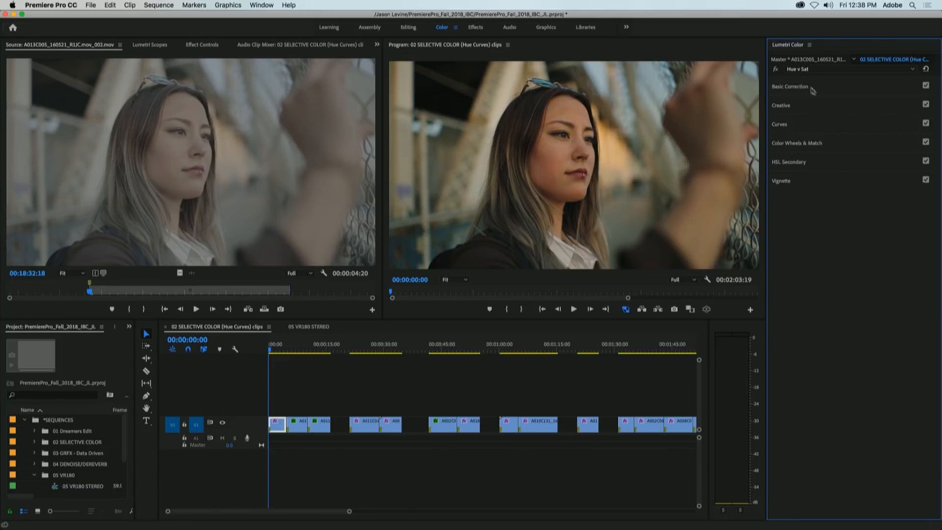
pyautogui.click(819, 128)
pyautogui.click(823, 71)
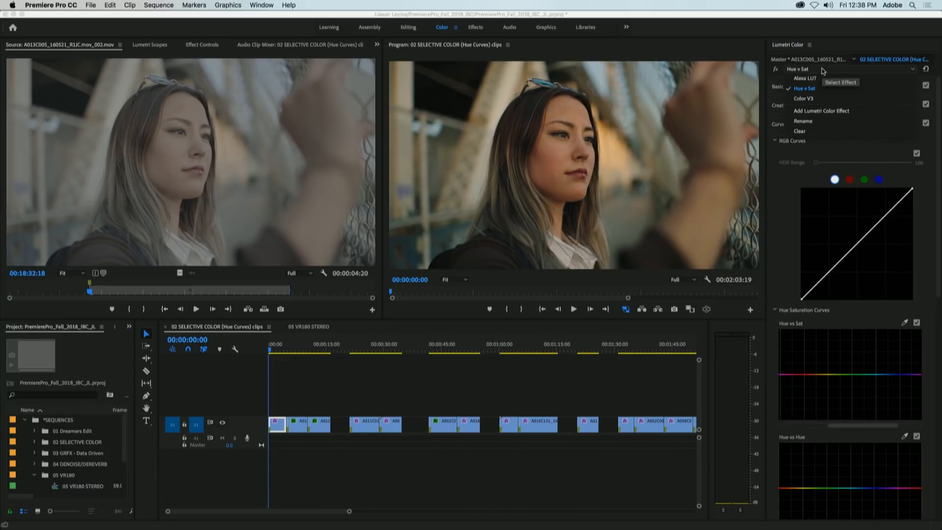
pyautogui.click(824, 122)
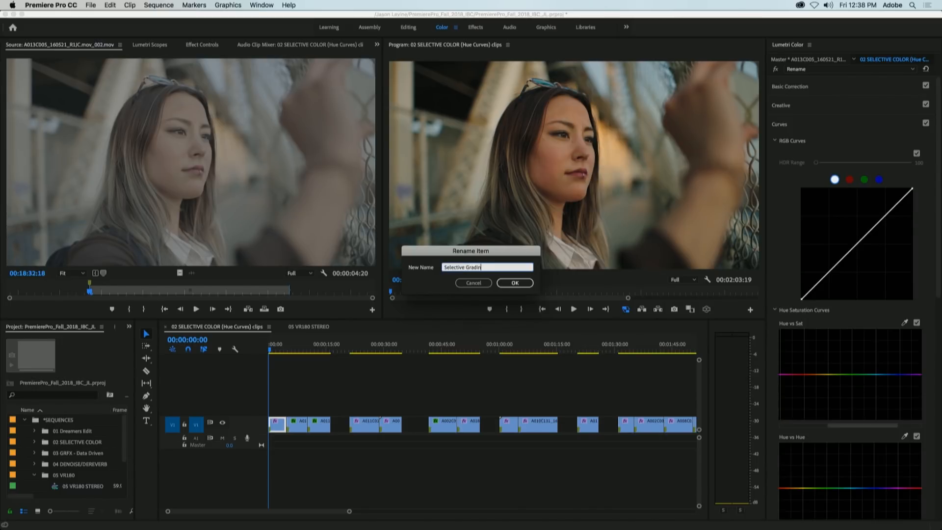
pyautogui.press('Return')
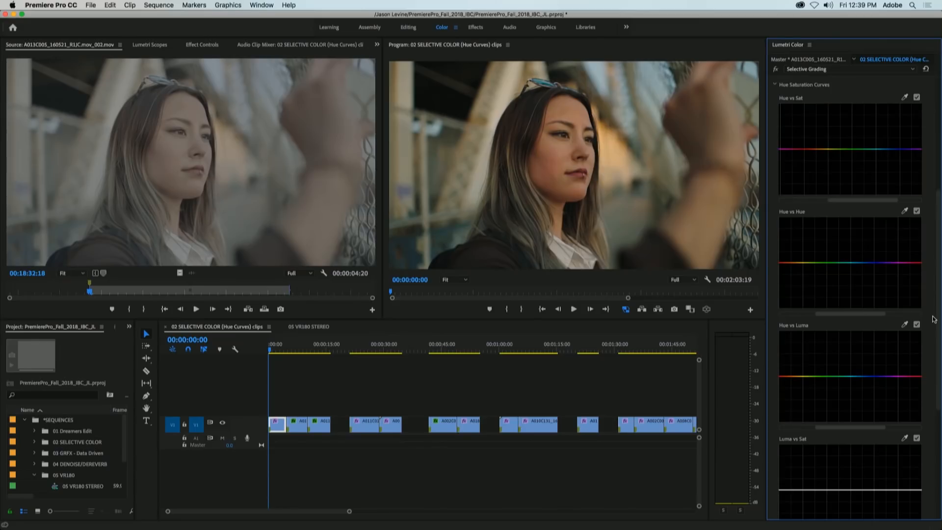
# Boost the orange-red hues on the Hue vs Sat curve and widen the affected range out to yellow.
pyautogui.scroll(5, 868, 351)
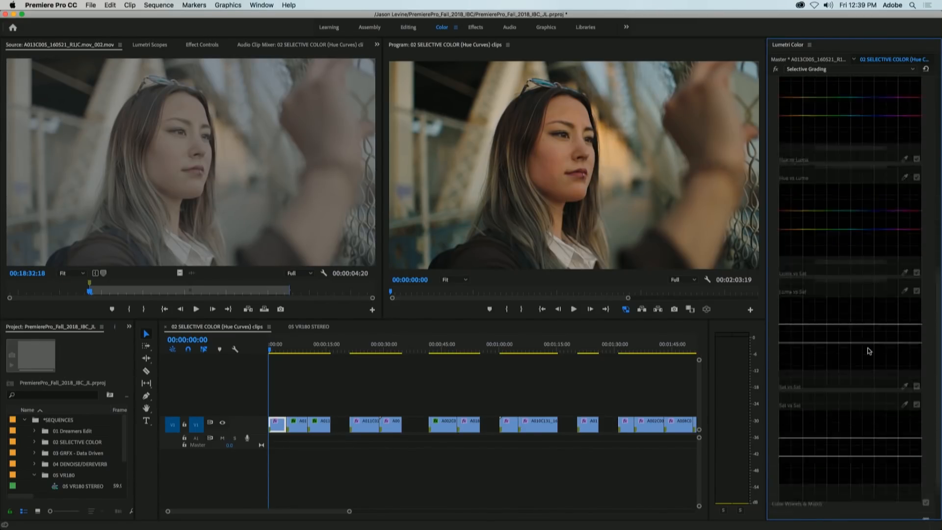
pyautogui.scroll(-2, 867, 351)
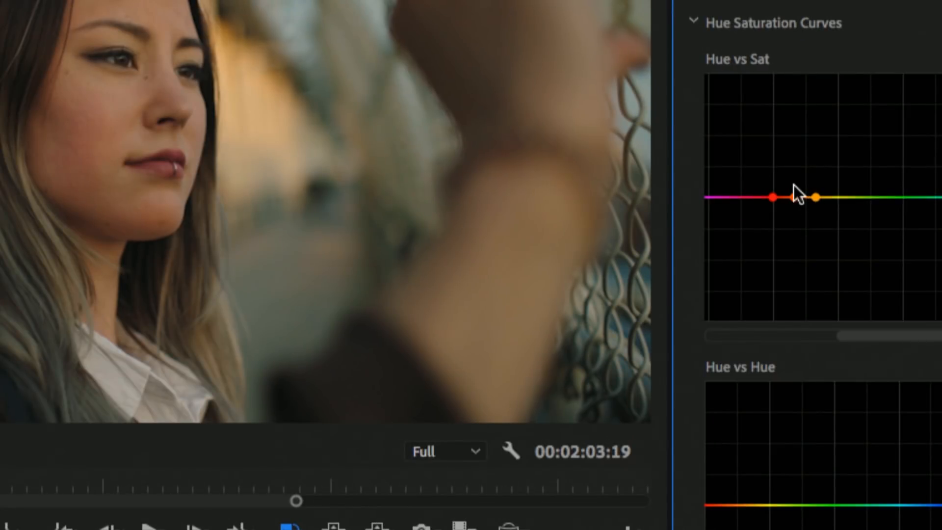
pyautogui.click(794, 196)
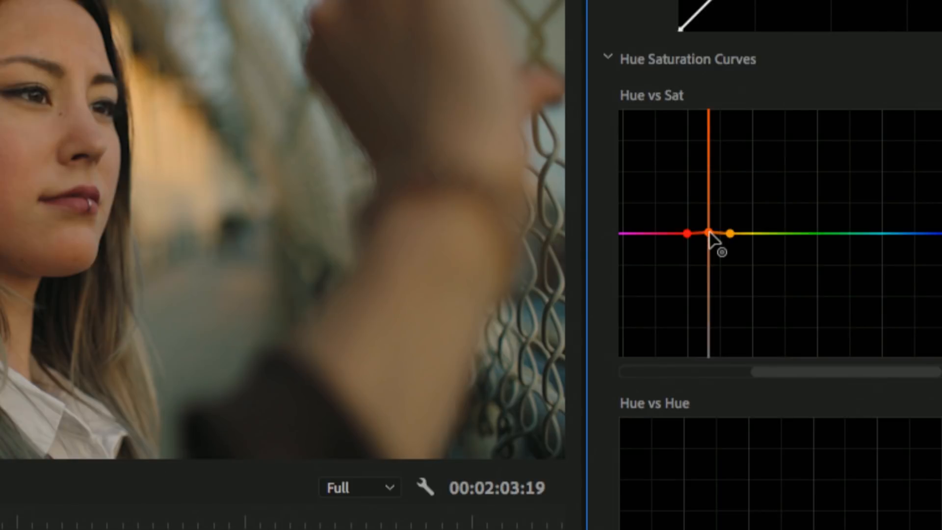
pyautogui.moveTo(710, 232); pyautogui.dragTo(701, 175)
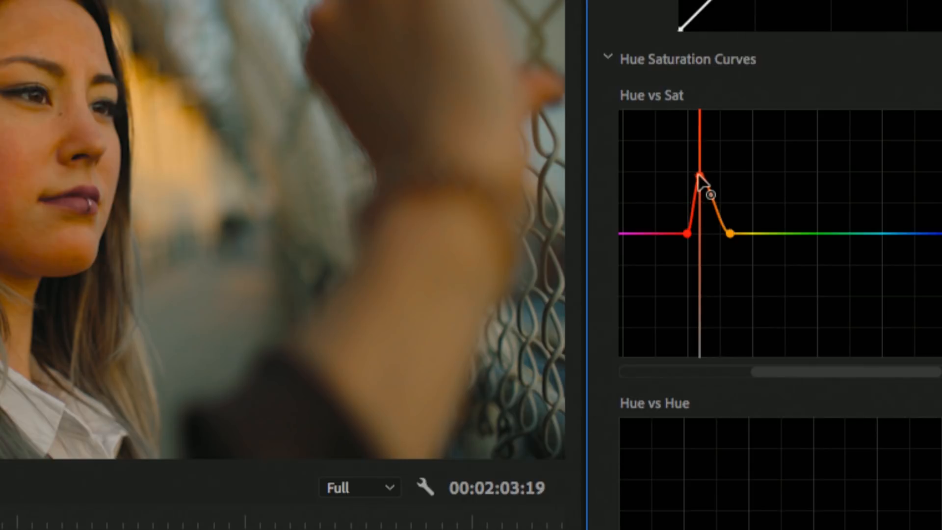
pyautogui.moveTo(730, 234); pyautogui.dragTo(755, 235)
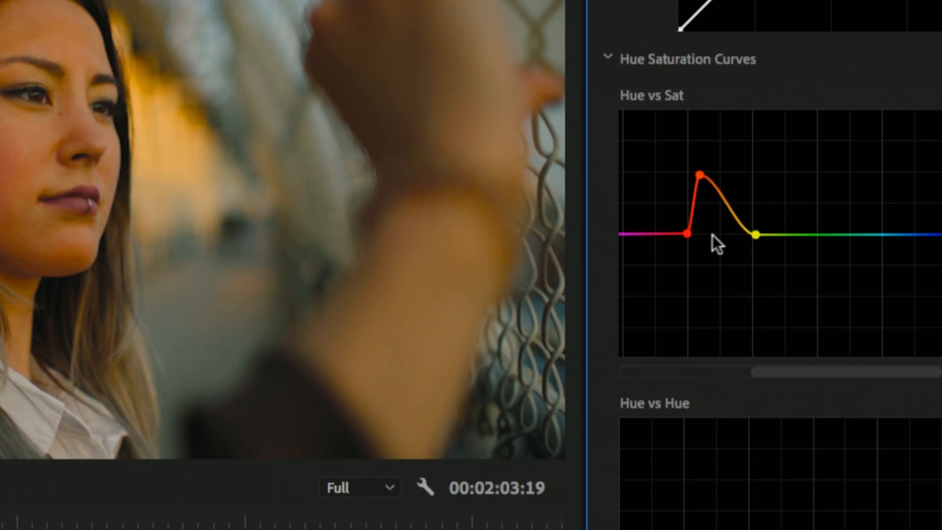
# Soften the Hue vs Sat boost by raising the red point slightly, lowering the peak and shifting it toward orange.
pyautogui.moveTo(688, 234); pyautogui.dragTo(684, 213)
pyautogui.click(700, 176)
pyautogui.moveTo(699, 178); pyautogui.dragTo(708, 198)
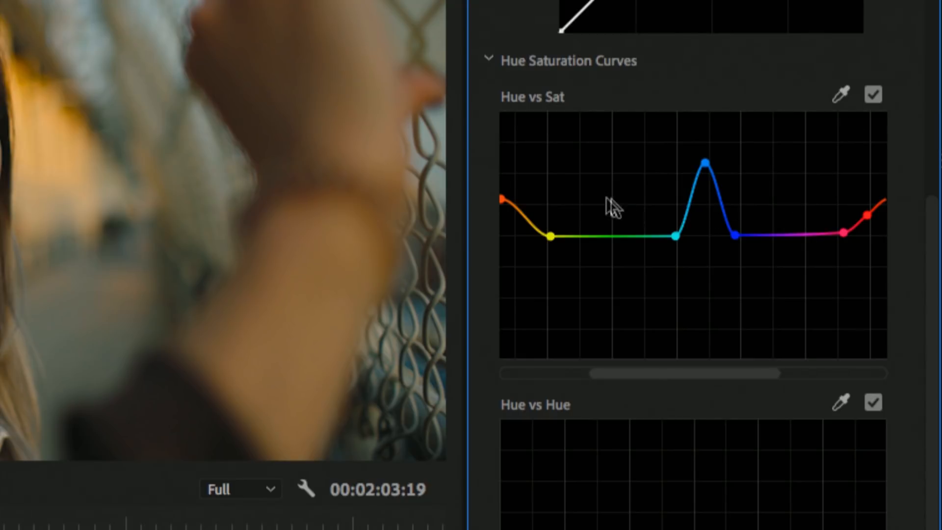
pyautogui.moveTo(501, 199); pyautogui.dragTo(520, 204)
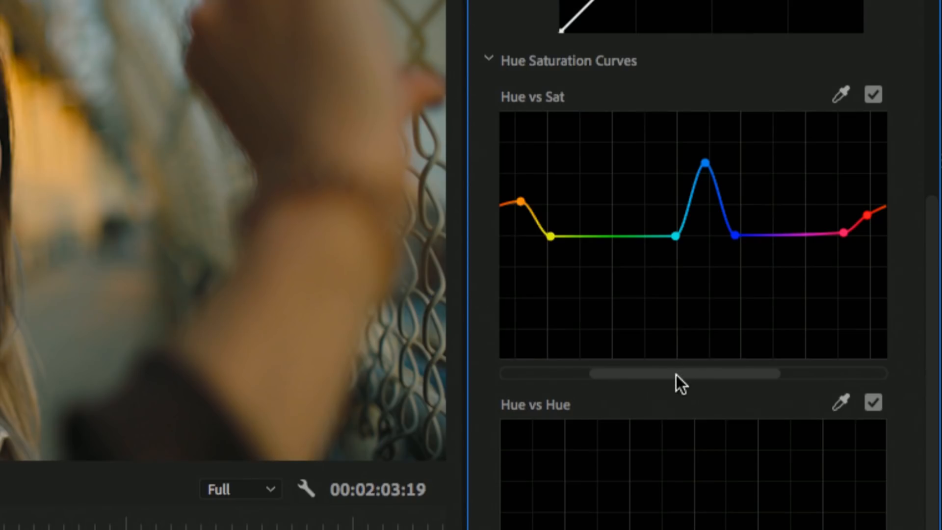
pyautogui.moveTo(676, 375); pyautogui.dragTo(816, 376)
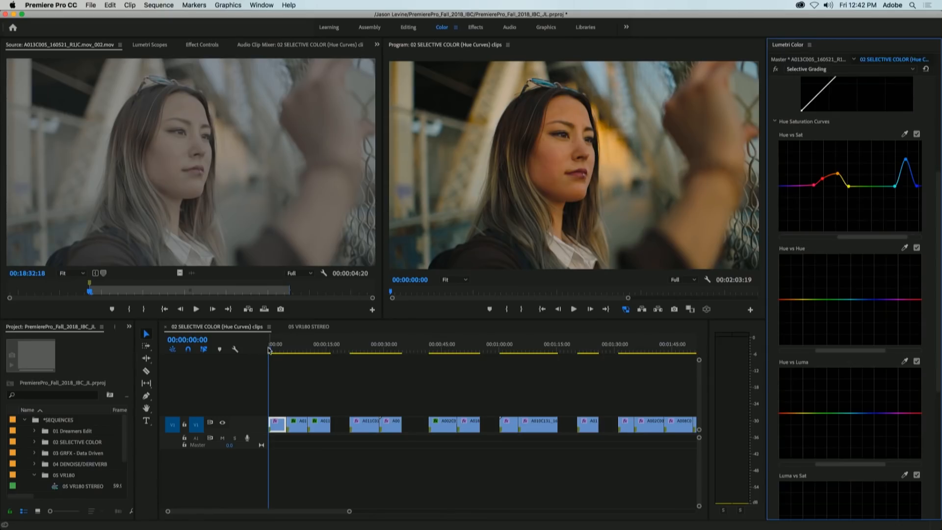
# Play the clip of the dancing children from around 00:00:13 and turn off its Hue vs Sat curve.
pyautogui.click(280, 352)
pyautogui.moveTo(279, 352); pyautogui.dragTo(316, 357)
pyautogui.press('space')
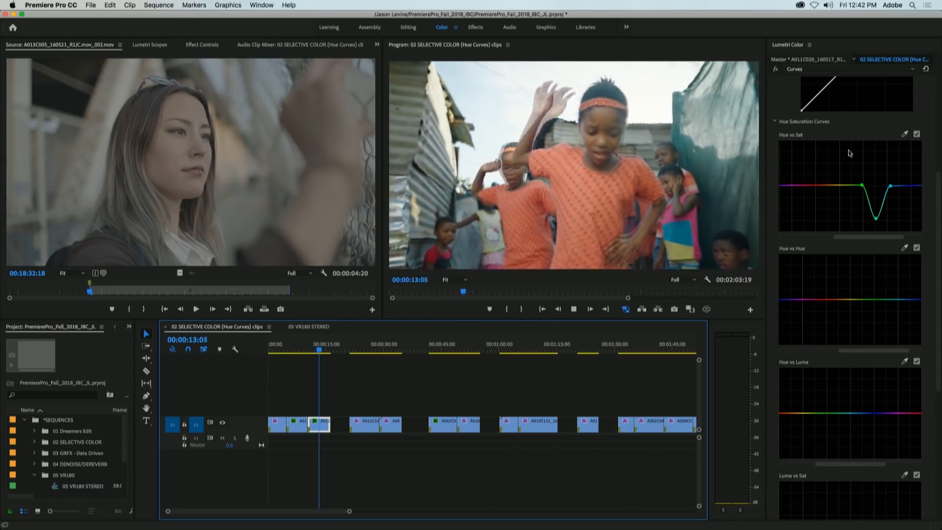
pyautogui.click(916, 133)
# Review the clip forward and backward without the Hue vs Sat correction, stopping at 00:00:12:00.
pyautogui.press('space')
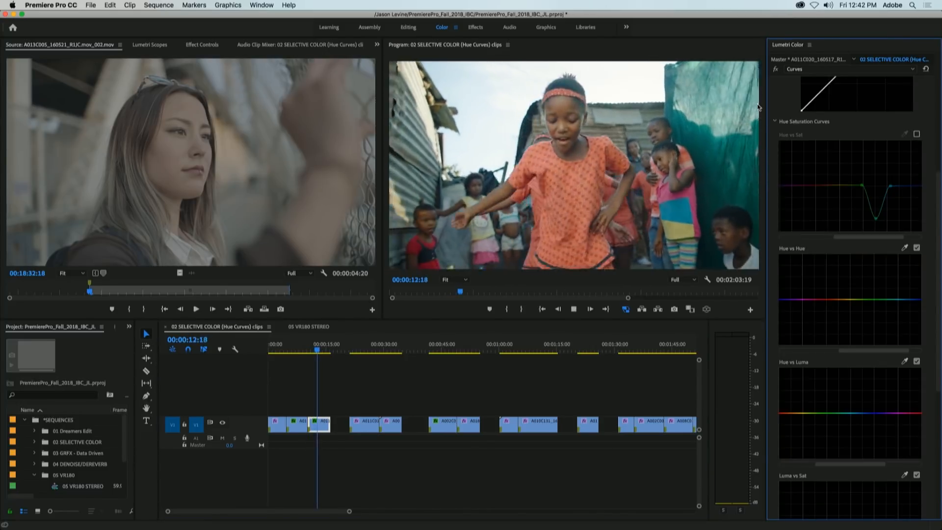
pyautogui.press('j')
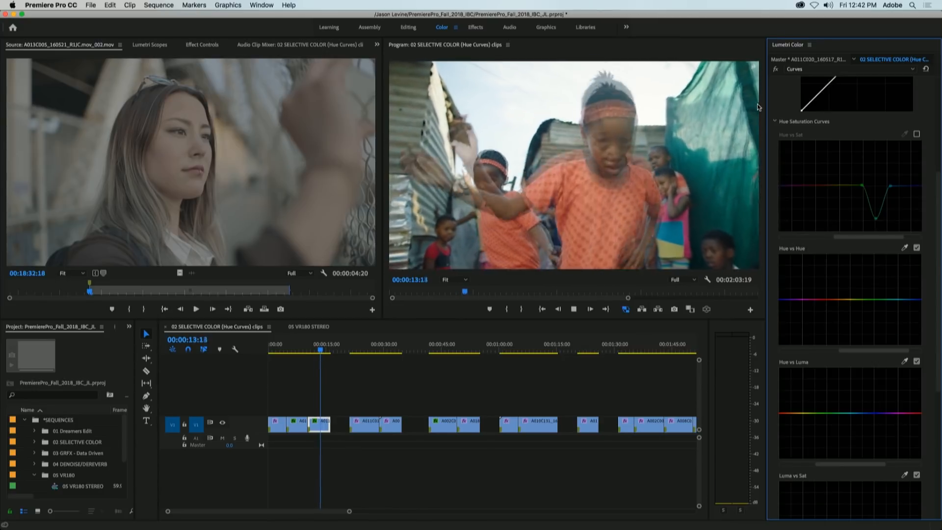
pyautogui.press('l')
pyautogui.press('j')
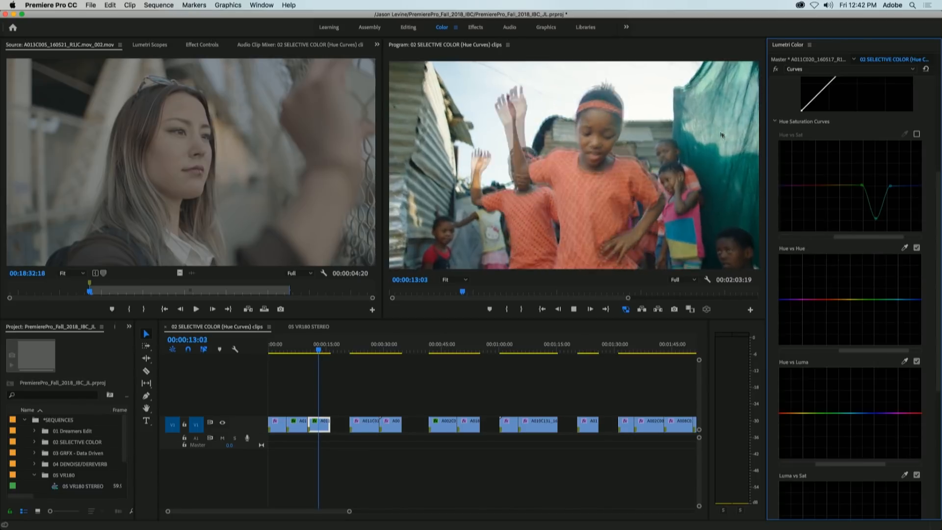
pyautogui.press('k')
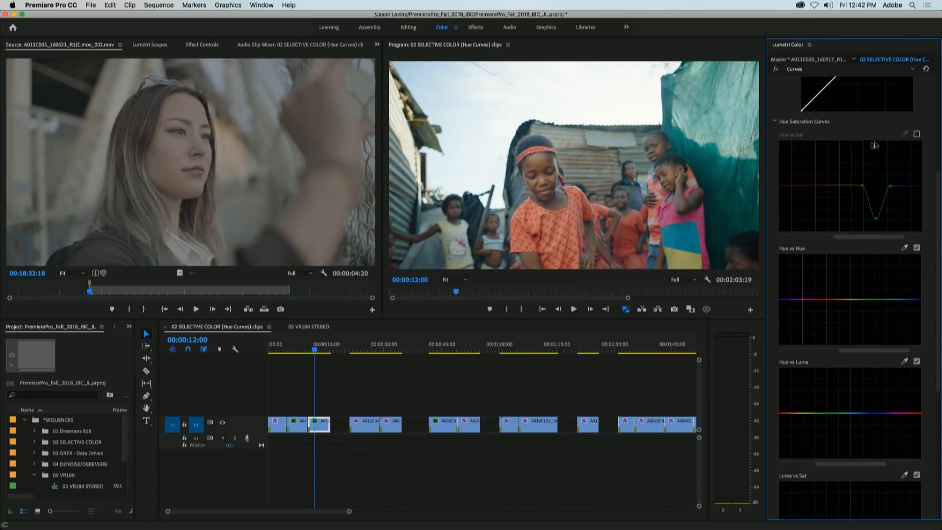
# Turn the Hue vs Sat curve back on and pull its middle green-cyan point close to the bottom to desaturate the teal tarp.
pyautogui.click(916, 134)
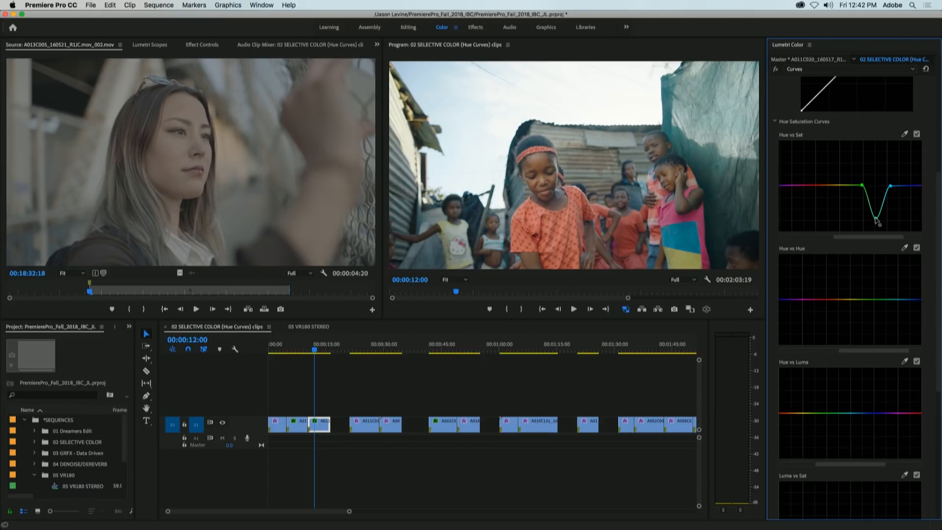
pyautogui.moveTo(876, 205); pyautogui.dragTo(878, 174)
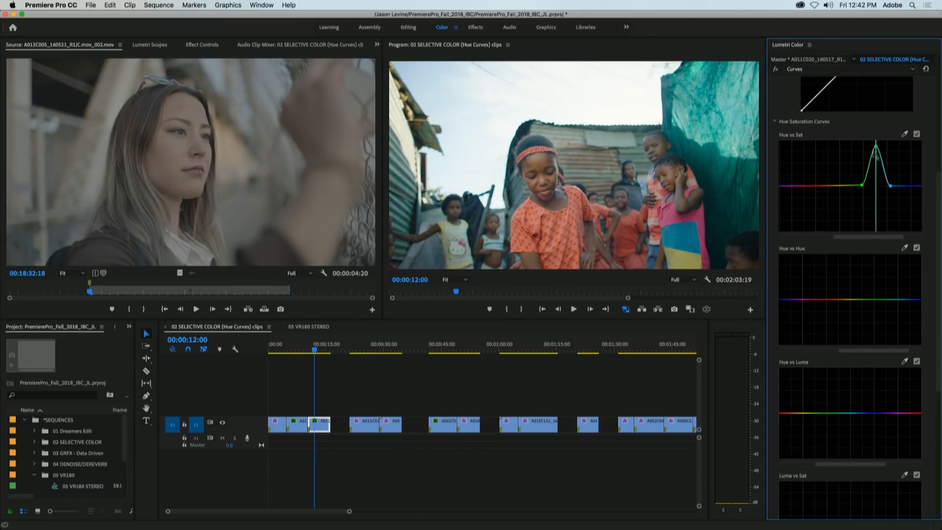
pyautogui.moveTo(878, 161); pyautogui.dragTo(880, 206)
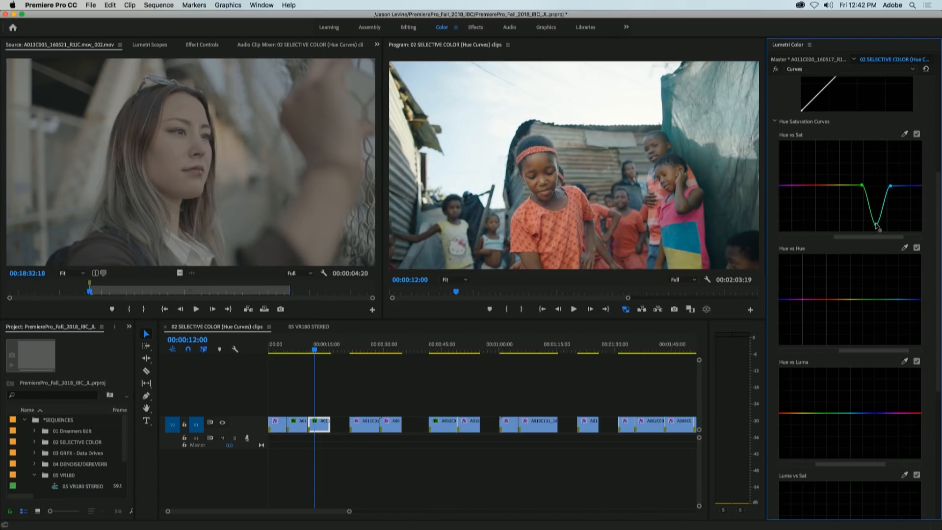
# Play the dancing children clip forward and backward with the desaturated tarp, stopping at 00:00:12:15.
pyautogui.press('space')
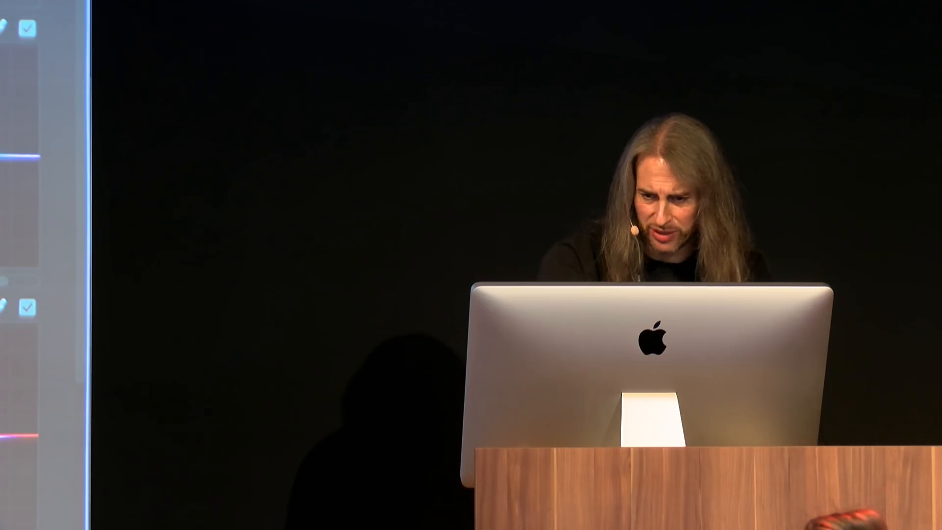
pyautogui.press('Up')
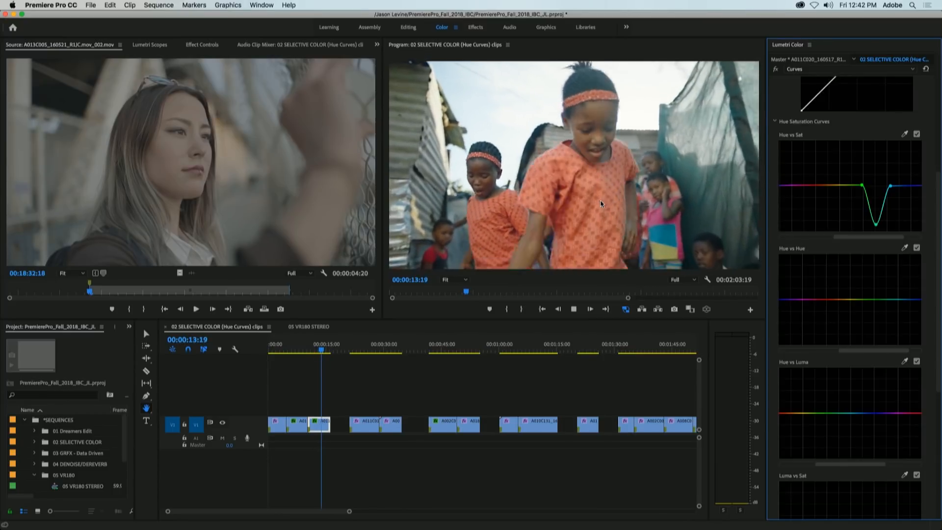
pyautogui.press('k')
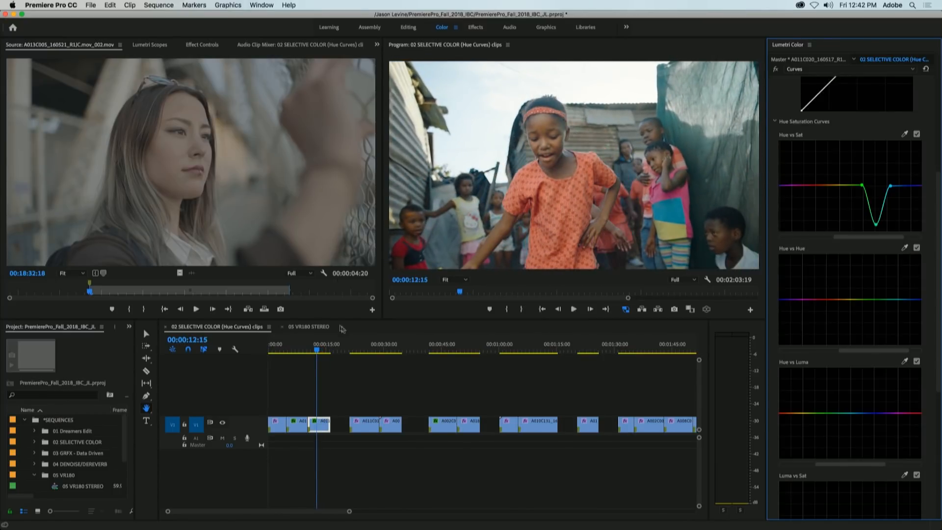
# On the clip of girls in orange dresses at 00:00:23:21, raise the middle red point of the Hue vs Hue curve to turn the dresses pink.
pyautogui.click(347, 343)
pyautogui.moveTo(349, 338); pyautogui.dragTo(352, 339)
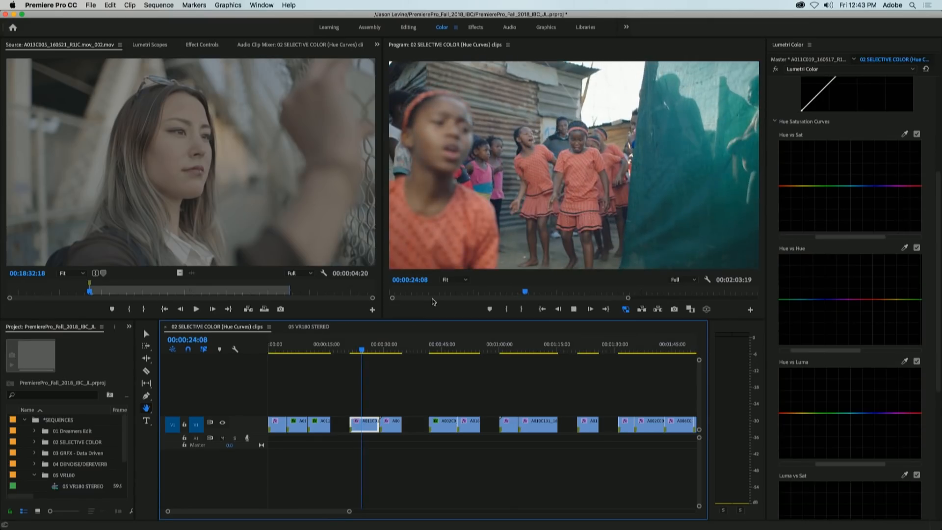
pyautogui.press('space')
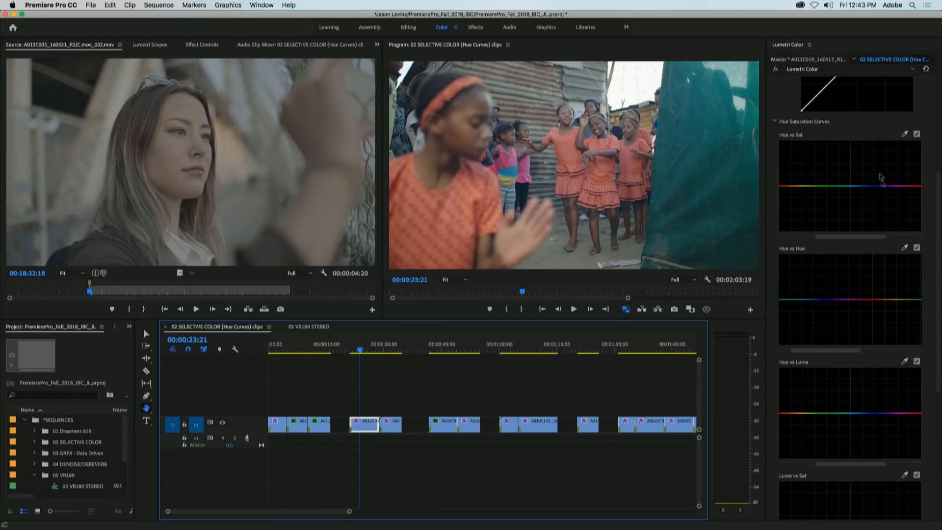
pyautogui.scroll(-2, 922, 218)
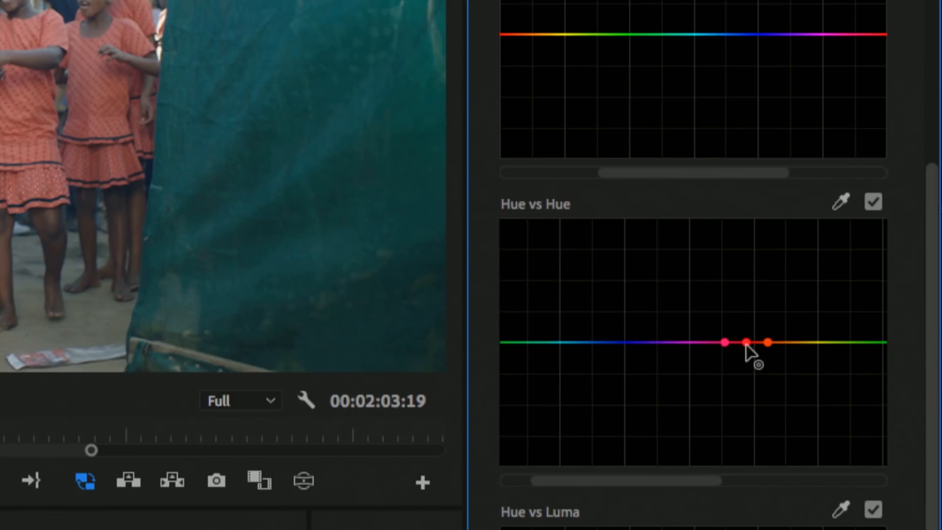
pyautogui.click(746, 342)
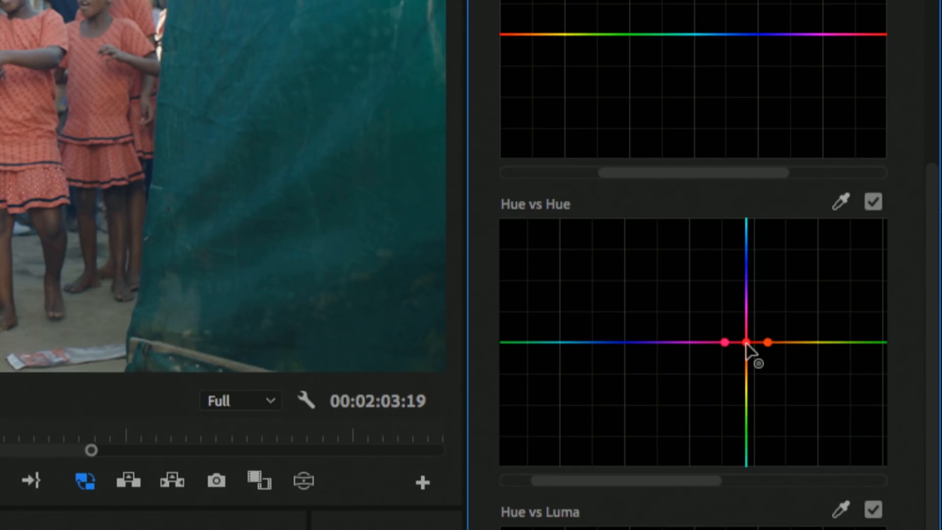
pyautogui.moveTo(746, 344)
pyautogui.mouseDown()
pyautogui.moveTo(745, 398)
pyautogui.moveTo(746, 267)
pyautogui.moveTo(745, 343)
pyautogui.mouseUp()
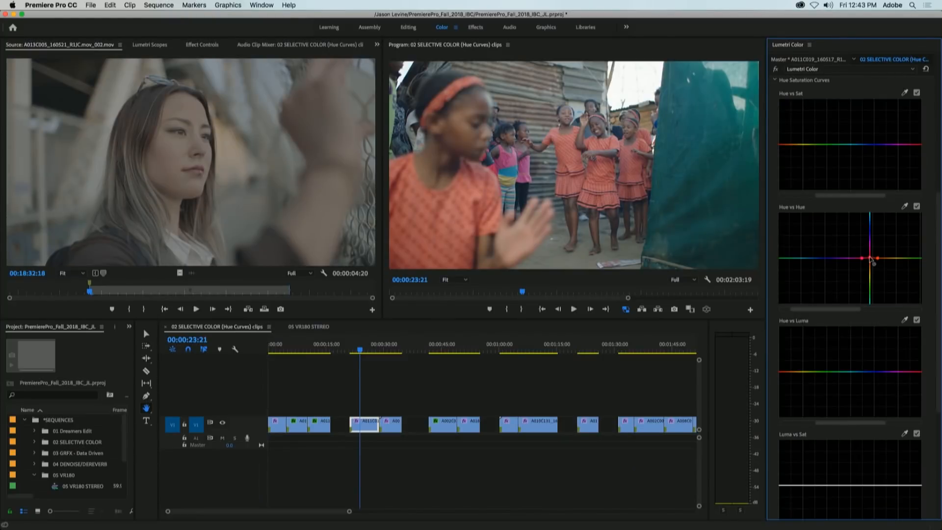
pyautogui.moveTo(870, 257); pyautogui.dragTo(869, 252)
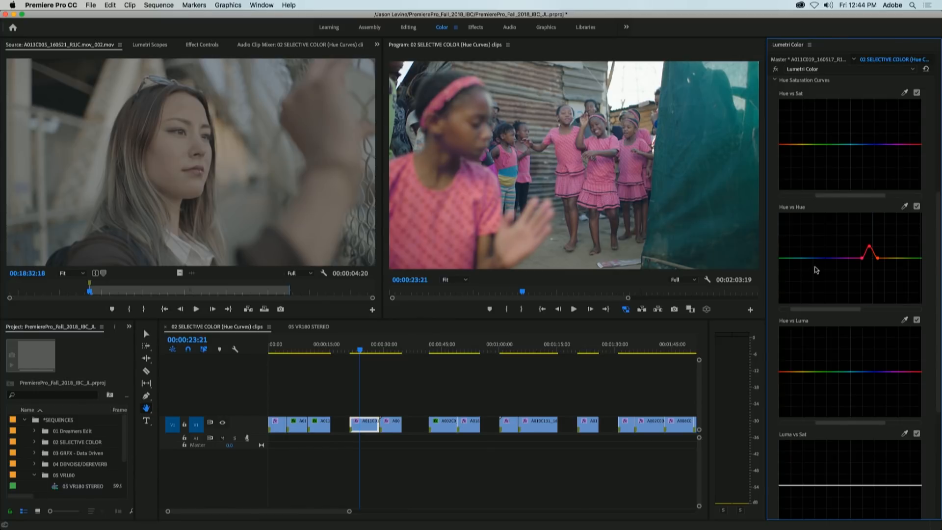
# Compare the dresses with and without the Hue vs Hue curve during playback, leaving the curve on.
pyautogui.press('space')
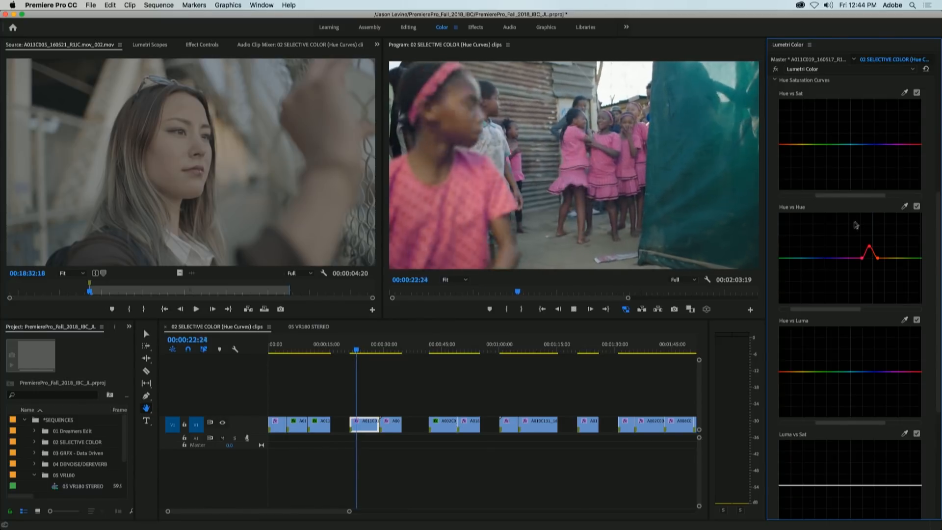
pyautogui.click(916, 206)
pyautogui.click(916, 207)
pyautogui.click(916, 207)
pyautogui.click(916, 207)
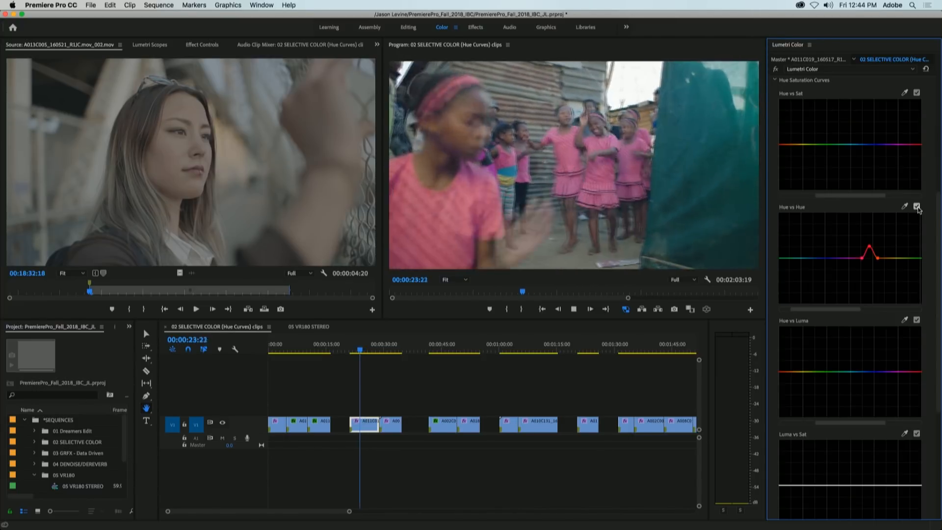
pyautogui.click(916, 207)
pyautogui.click(917, 207)
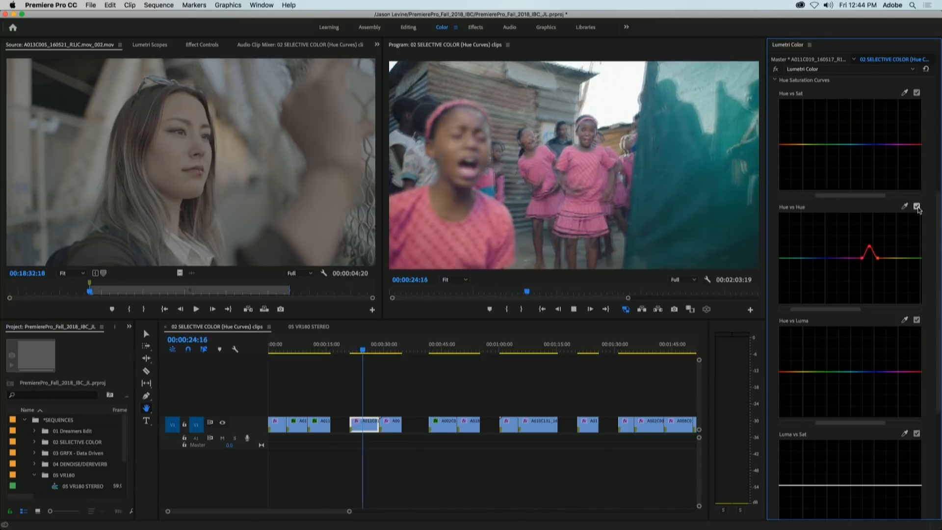
pyautogui.click(916, 207)
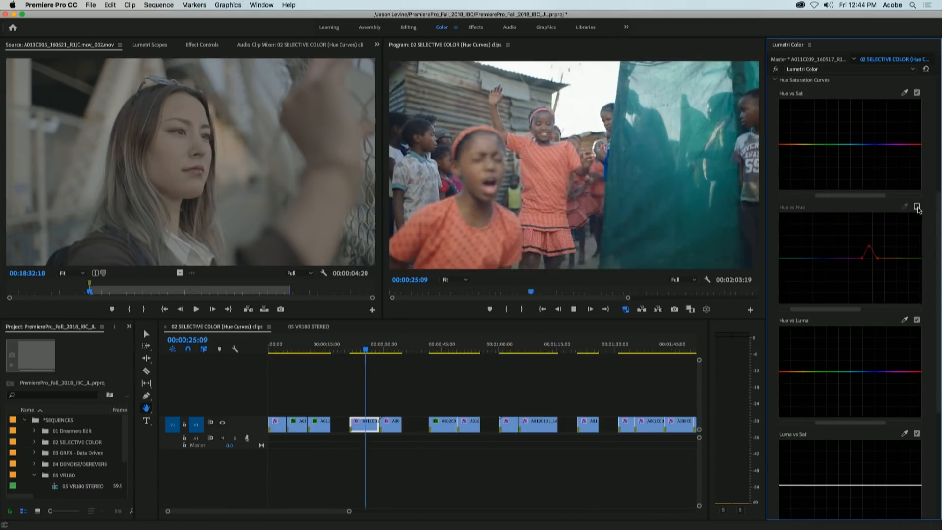
pyautogui.click(917, 207)
pyautogui.click(916, 207)
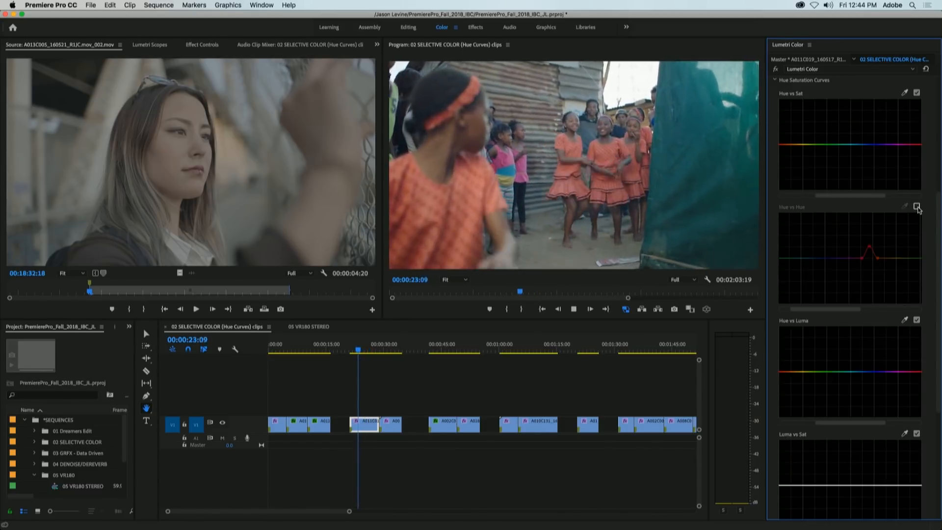
pyautogui.click(917, 207)
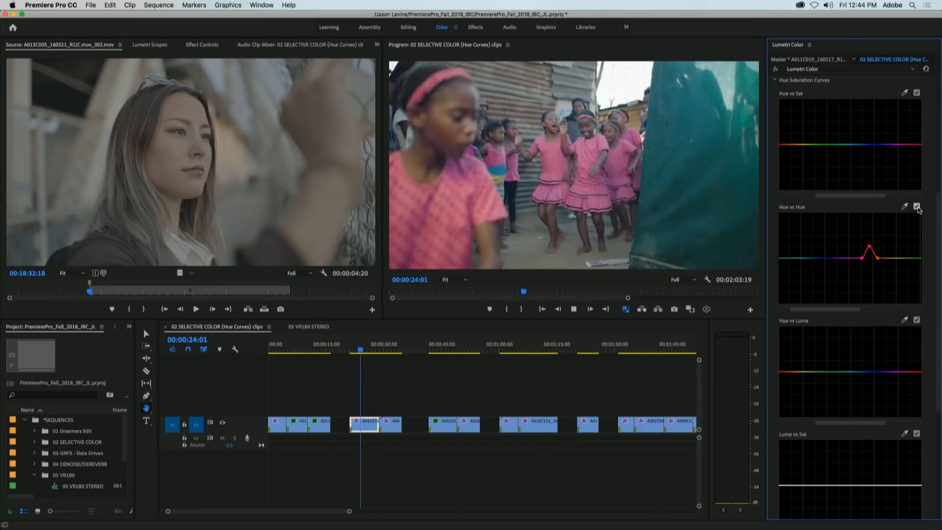
pyautogui.click(916, 207)
pyautogui.click(917, 207)
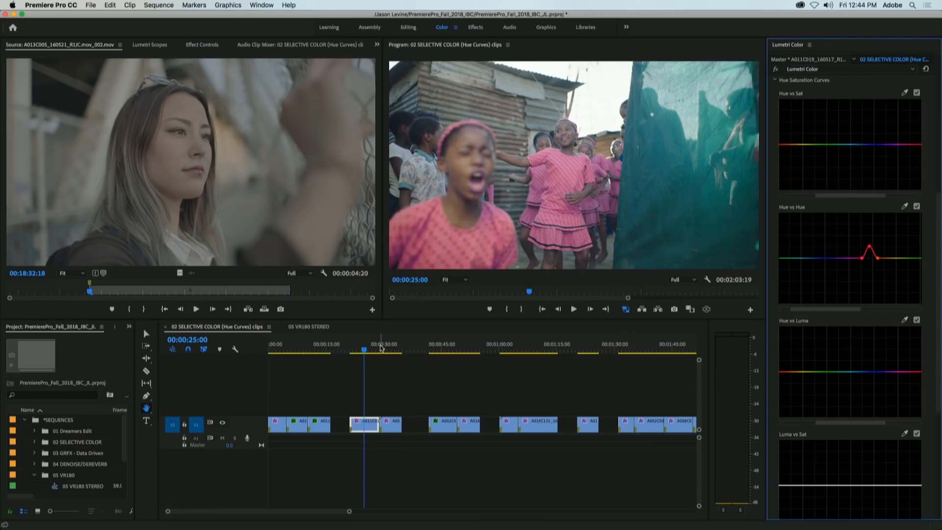
# Play the clip of the man in the blue headset from about 00:00:31 and turn on its Hue vs Hue curve, comparing both states.
pyautogui.moveTo(364, 349); pyautogui.dragTo(391, 355)
pyautogui.press('space')
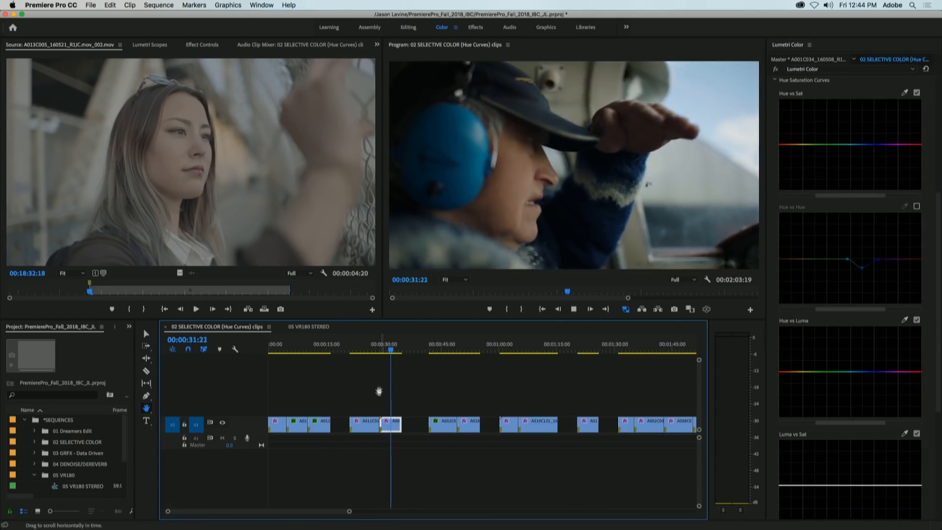
pyautogui.press('space')
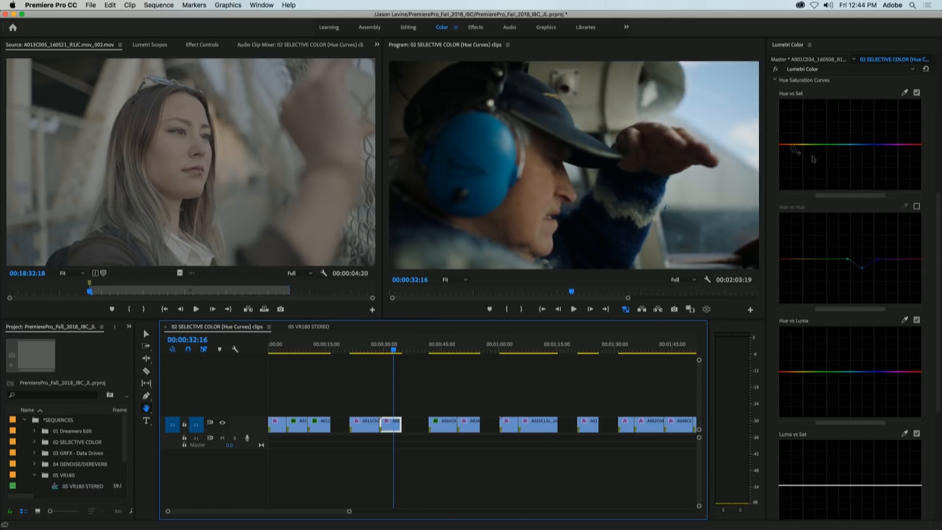
pyautogui.click(916, 206)
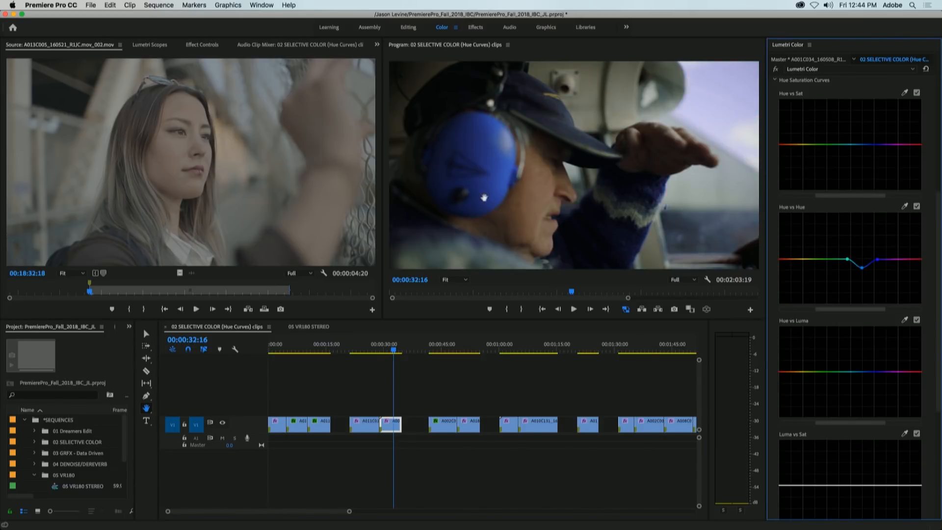
pyautogui.click(917, 206)
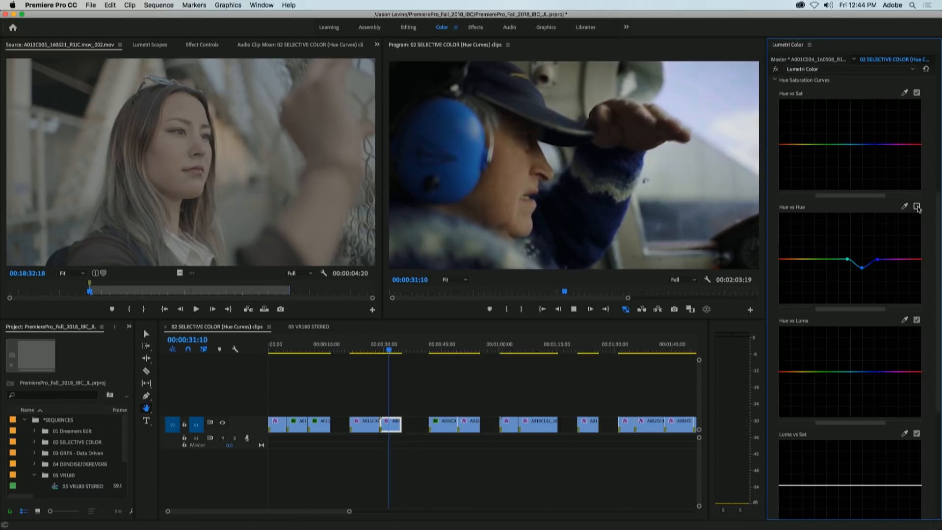
pyautogui.click(917, 207)
pyautogui.press('space')
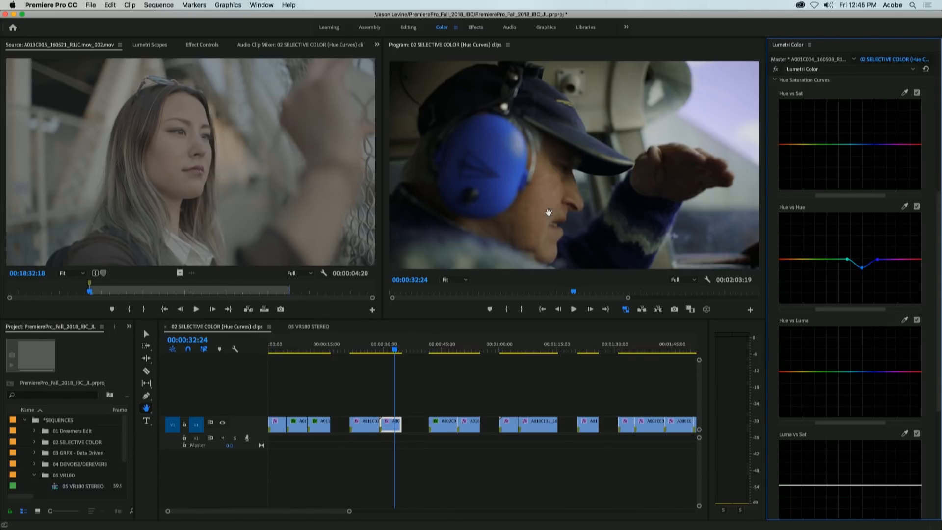
# Move to the clip of the horse riders and play it forward and backward, stopping at 00:00:43:21.
pyautogui.click(431, 350)
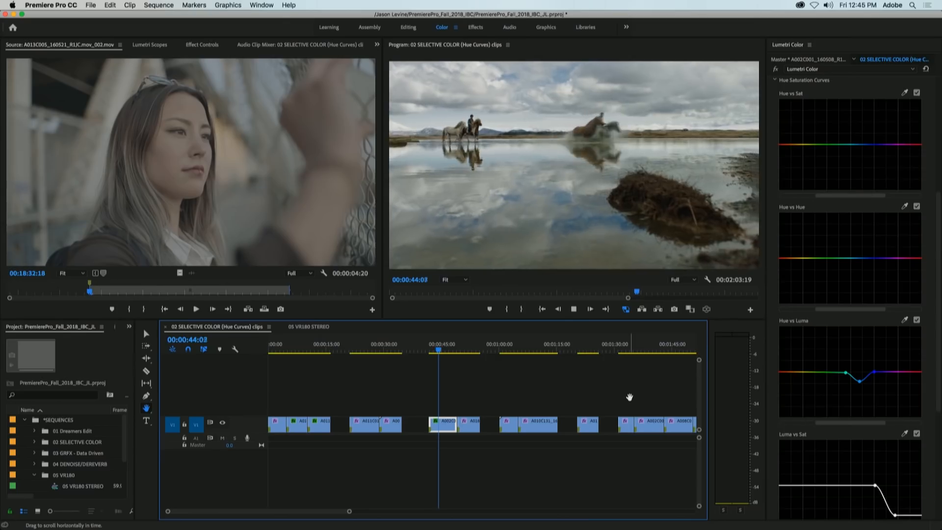
pyautogui.press('j')
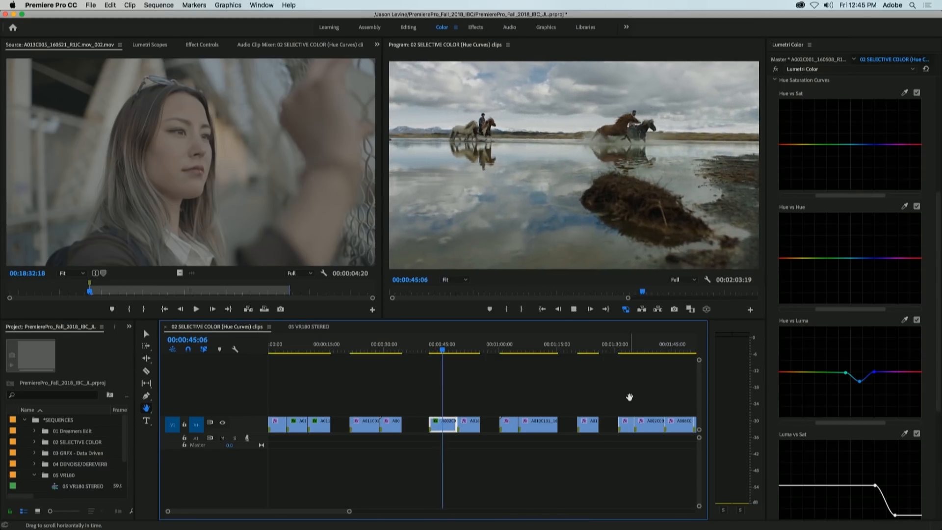
pyautogui.press('k')
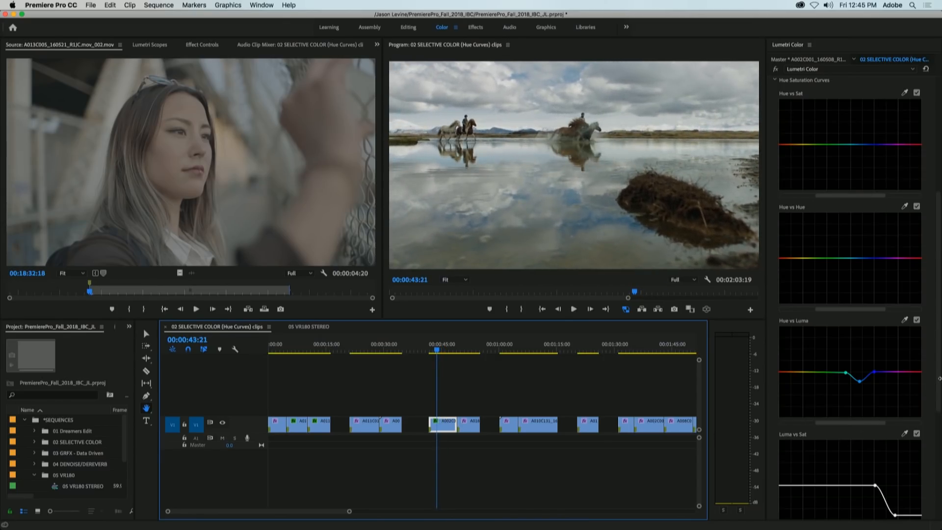
# Turn off the Hue vs Luma curve on the horse riders clip and review the footage without it, stopping at 00:00:43:13.
pyautogui.moveTo(938, 378); pyautogui.dragTo(940, 427)
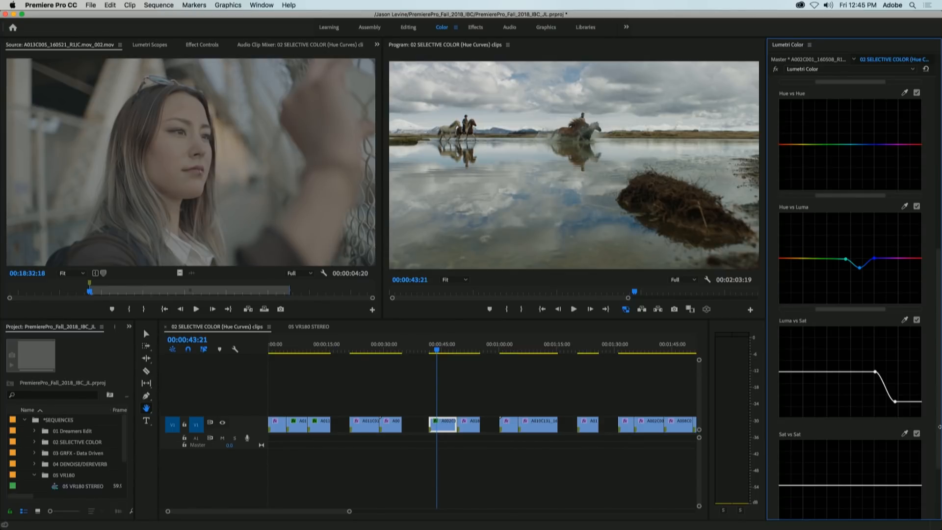
pyautogui.click(916, 206)
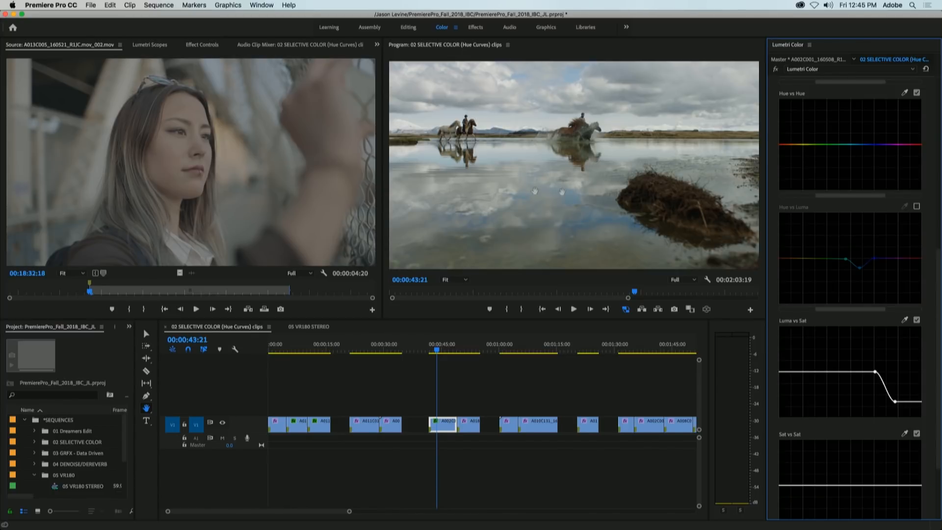
pyautogui.press('space')
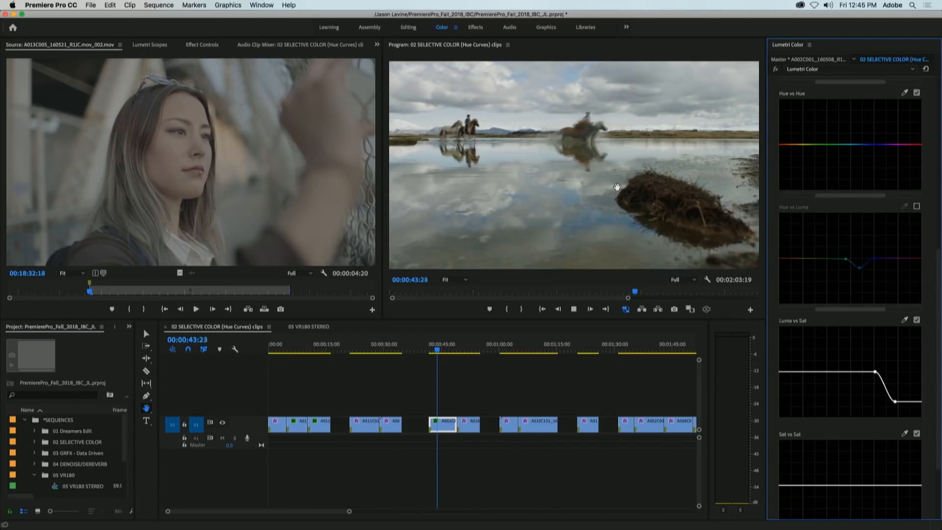
pyautogui.press('j')
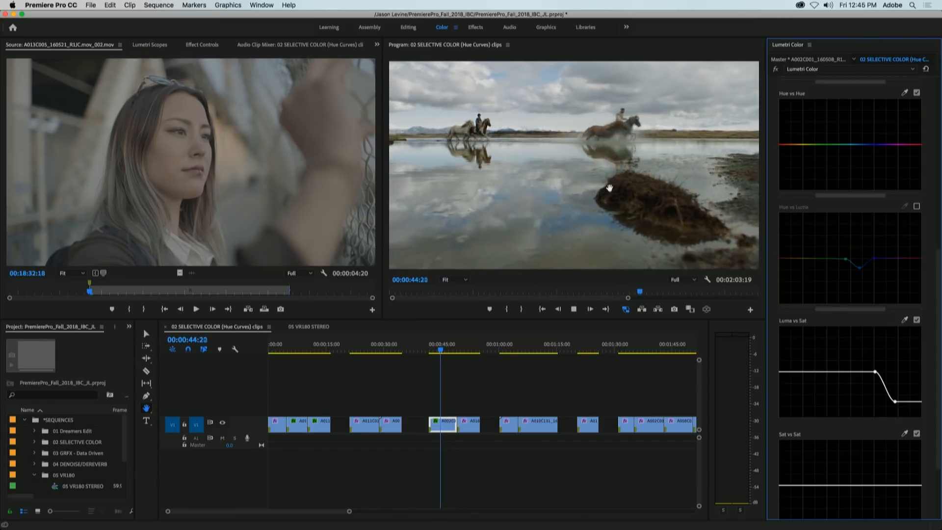
pyautogui.press('k')
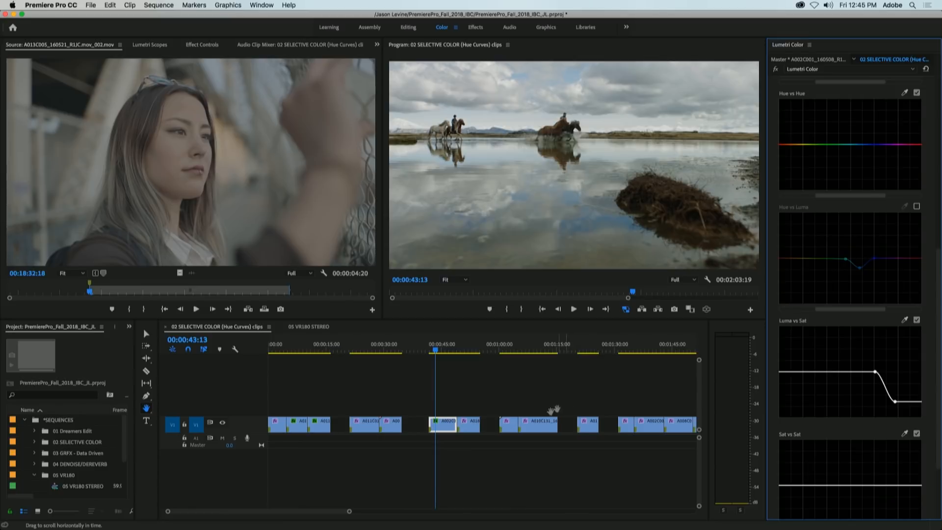
# Compare the horse riders clip with and without the Luma vs Sat curve, and turn Hue vs Luma back on at 00:00:44:11.
pyautogui.click(445, 426)
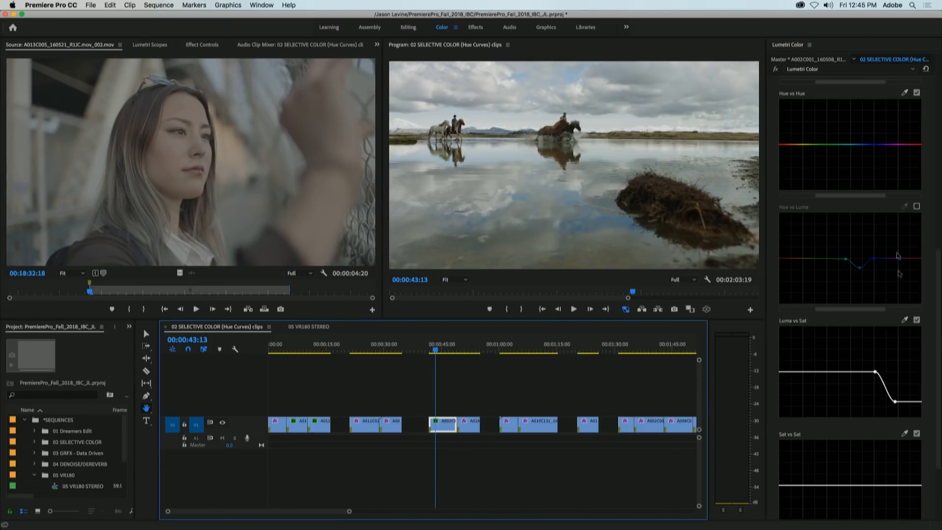
pyautogui.click(916, 320)
pyautogui.click(916, 321)
pyautogui.click(916, 321)
pyautogui.press('space')
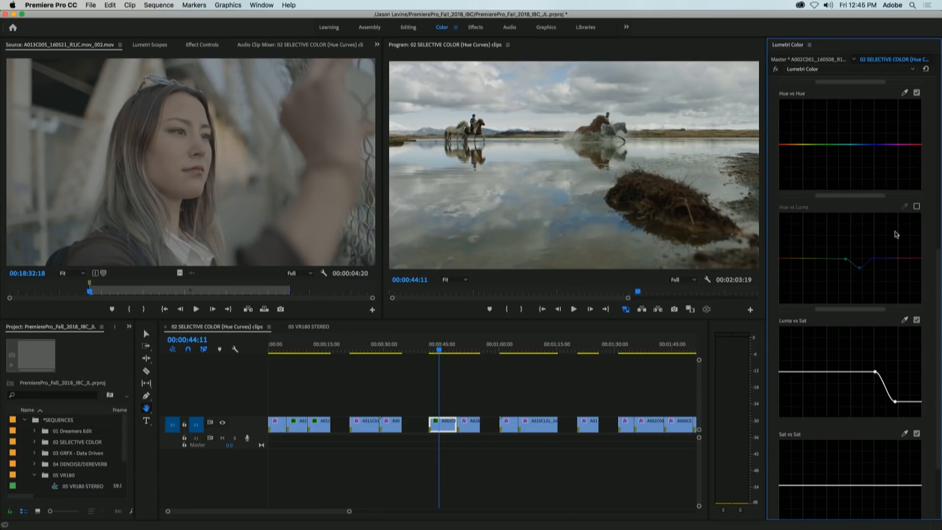
pyautogui.click(916, 206)
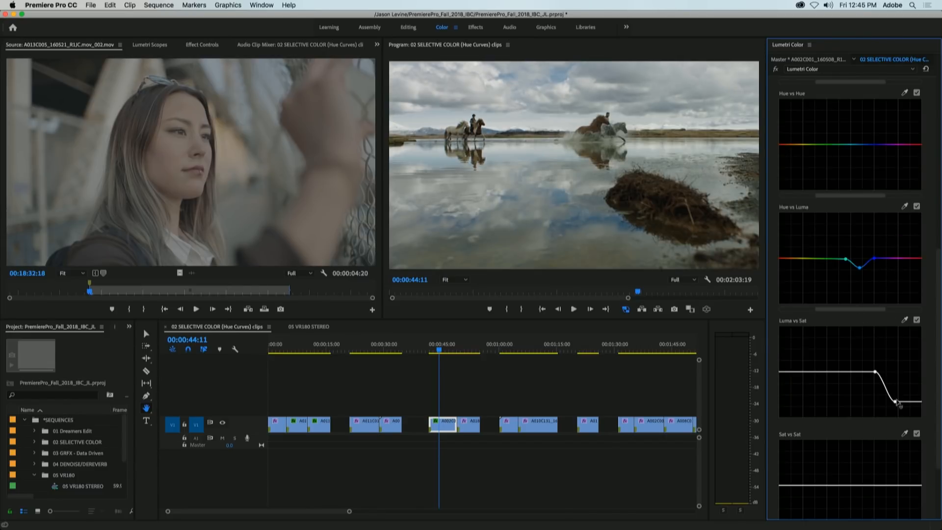
# Shift the lower Luma vs Sat point slightly toward the darker tones, and move the blue Hue vs Luma point well up and back down.
pyautogui.moveTo(895, 401)
pyautogui.mouseDown()
pyautogui.moveTo(888, 325)
pyautogui.moveTo(887, 400)
pyautogui.mouseUp()
pyautogui.moveTo(859, 270); pyautogui.dragTo(859, 236)
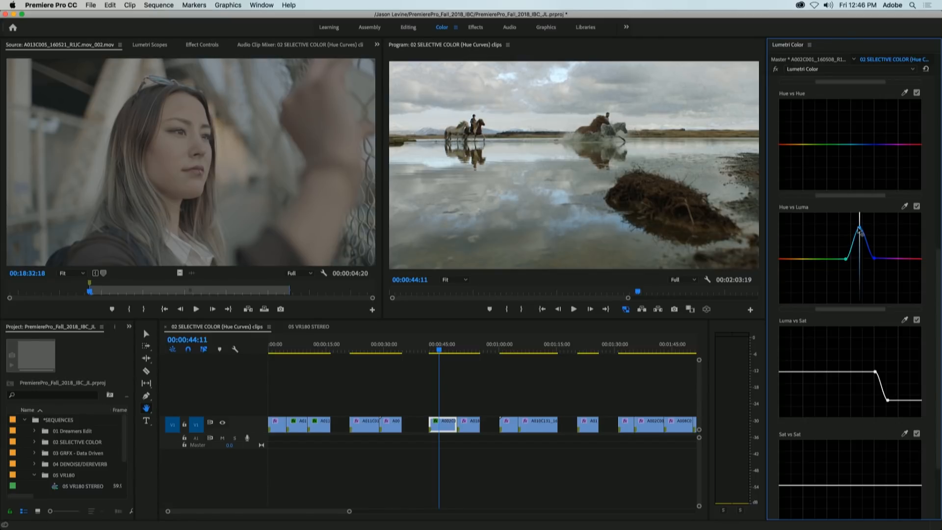
pyautogui.moveTo(860, 231); pyautogui.dragTo(859, 190)
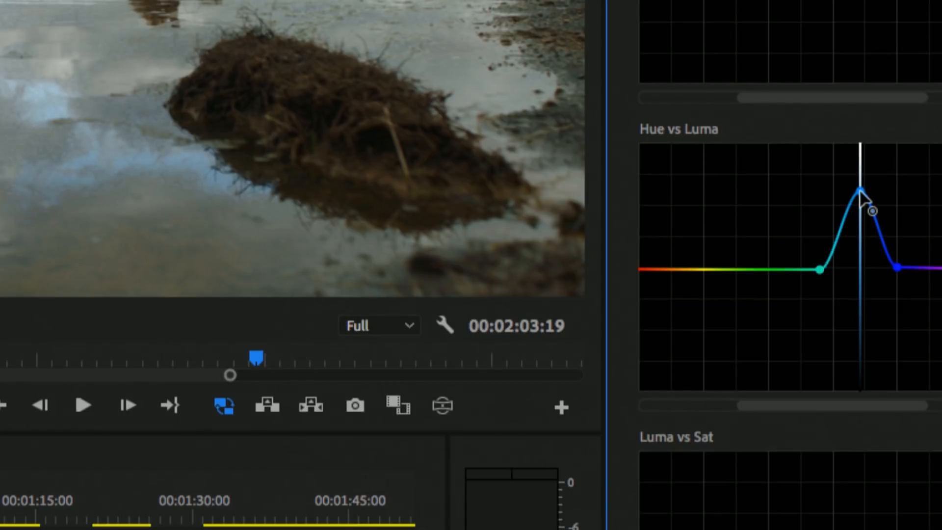
pyautogui.moveTo(860, 190); pyautogui.dragTo(859, 248)
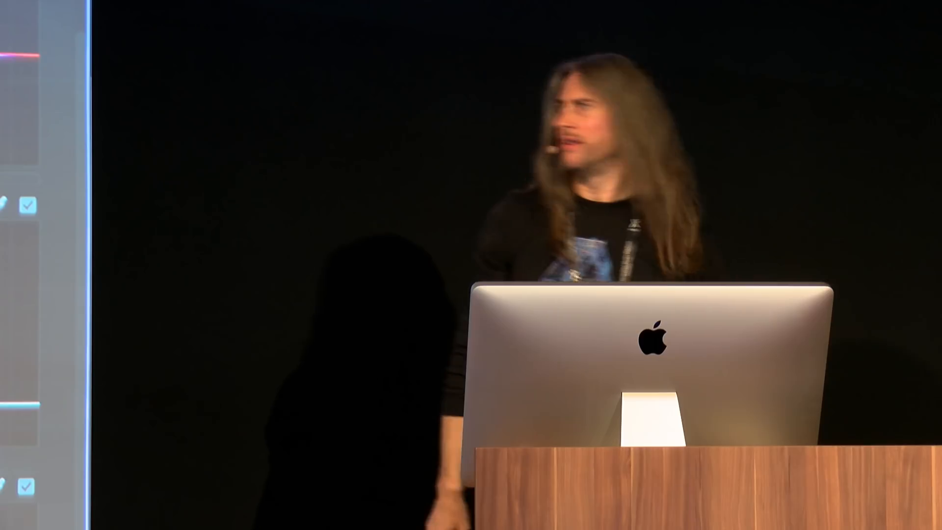
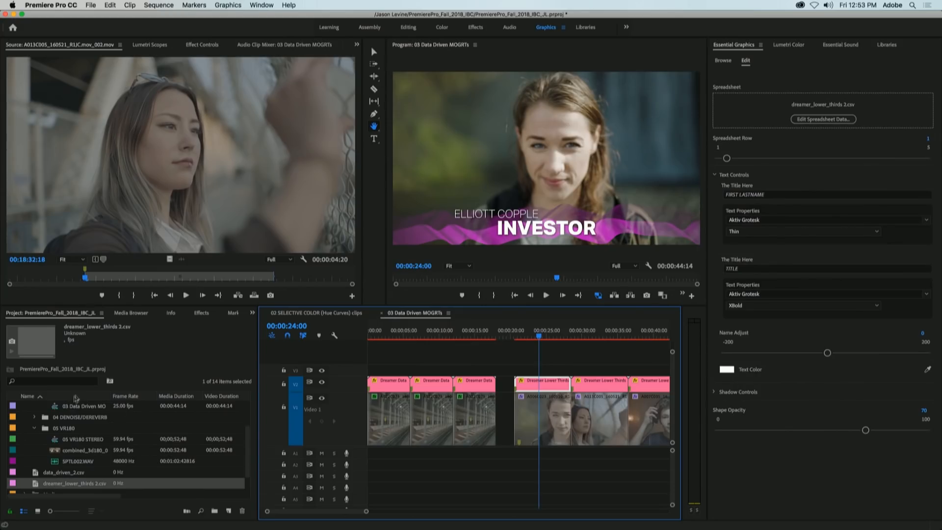
# Open the 04 FOOTPRINT_Voice sequence from the 04 DENOISE/DEREVERB bin and switch to the Audio workspace.
pyautogui.rightClick(81, 431)
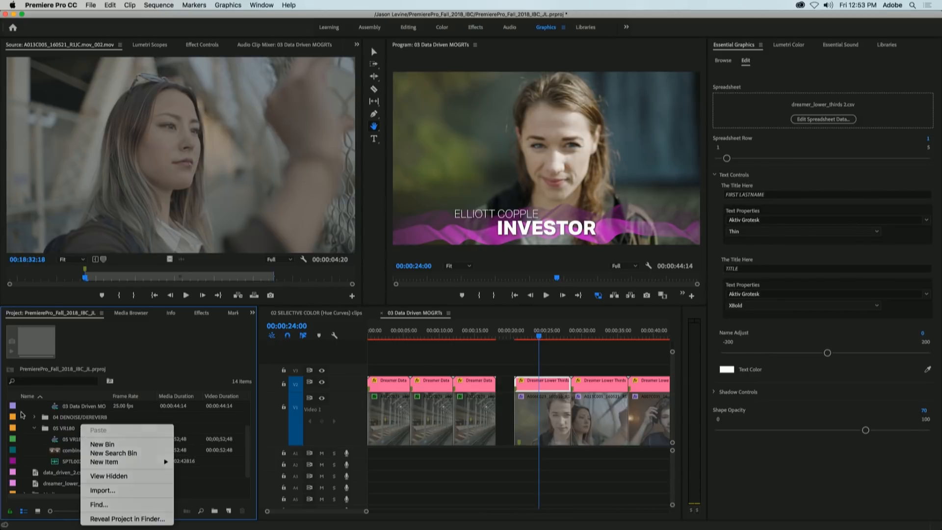
pyautogui.click(20, 415)
pyautogui.scroll(4, 62, 434)
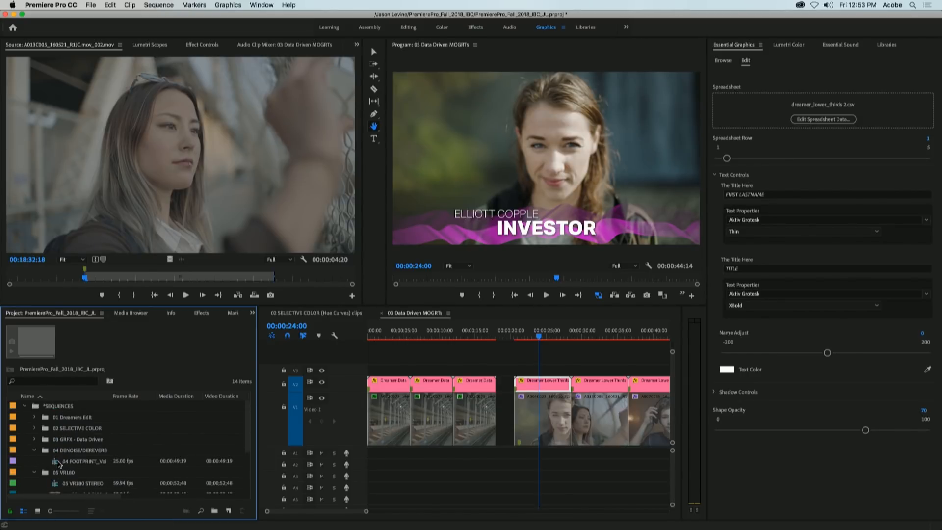
pyautogui.doubleClick(59, 463)
pyautogui.click(512, 30)
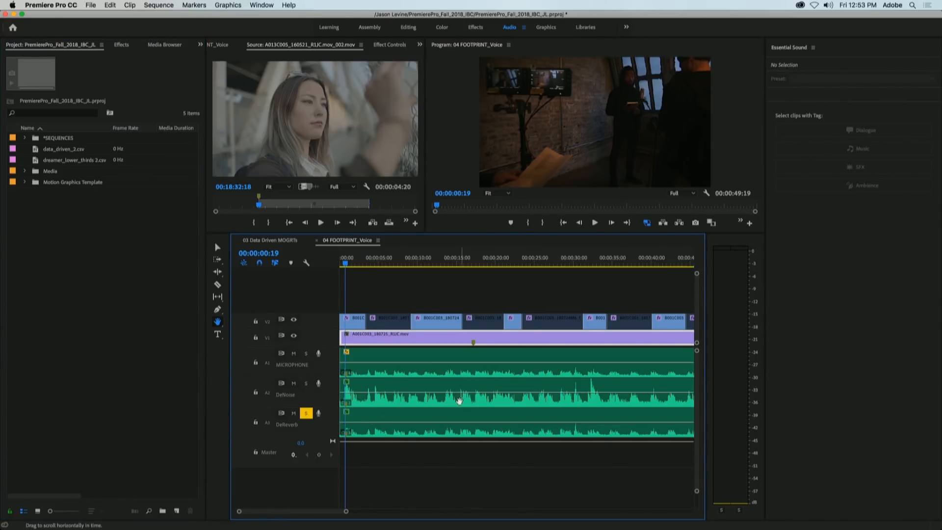
# Switch Rectified Audio Waveforms off, on and off again for the 04 FOOTPRINT_Voice timeline to compare both waveform displays.
pyautogui.click(378, 241)
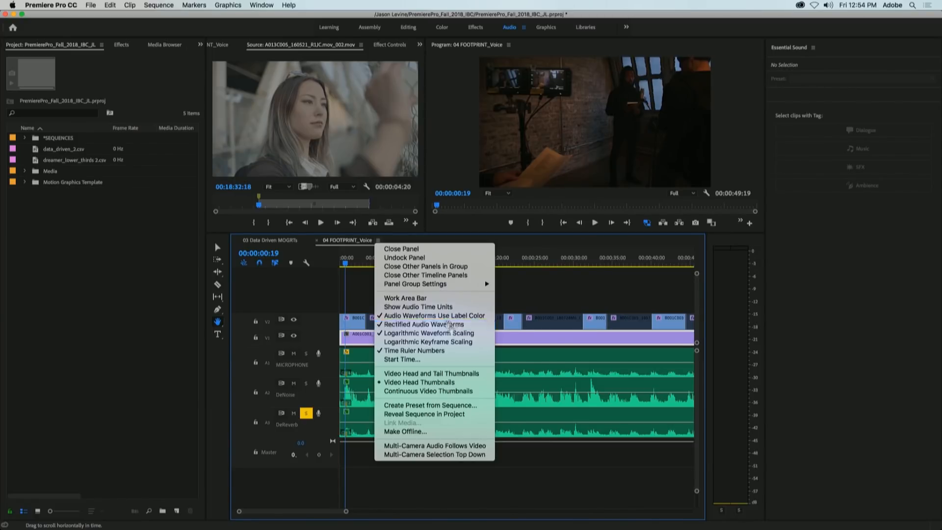
pyautogui.click(450, 325)
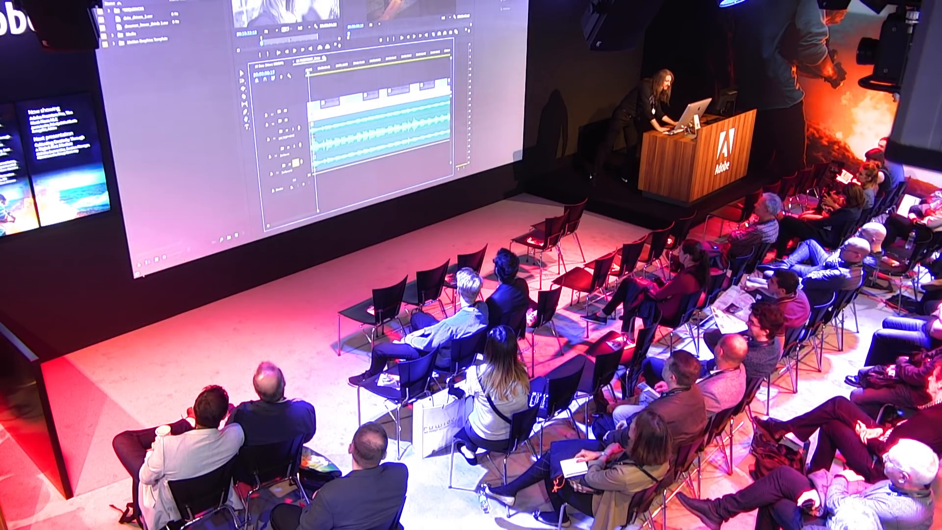
pyautogui.click(323, 58)
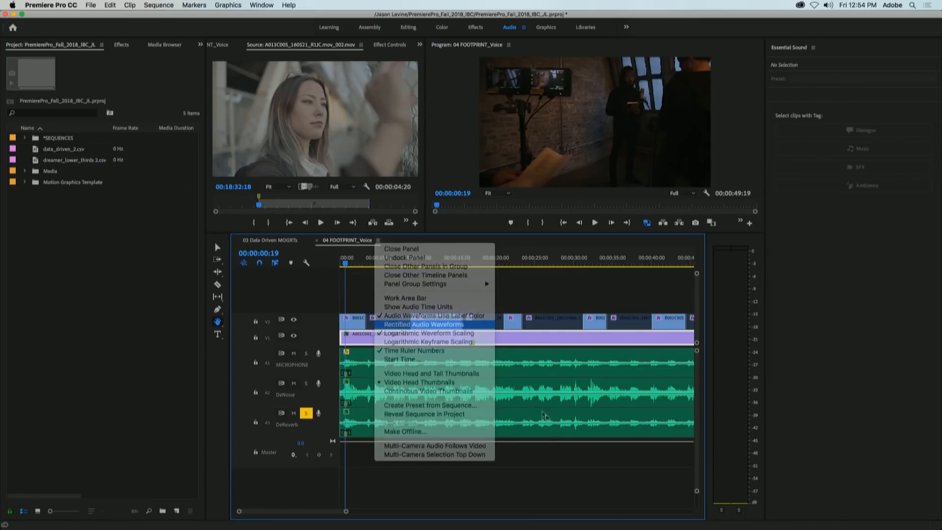
pyautogui.click(479, 397)
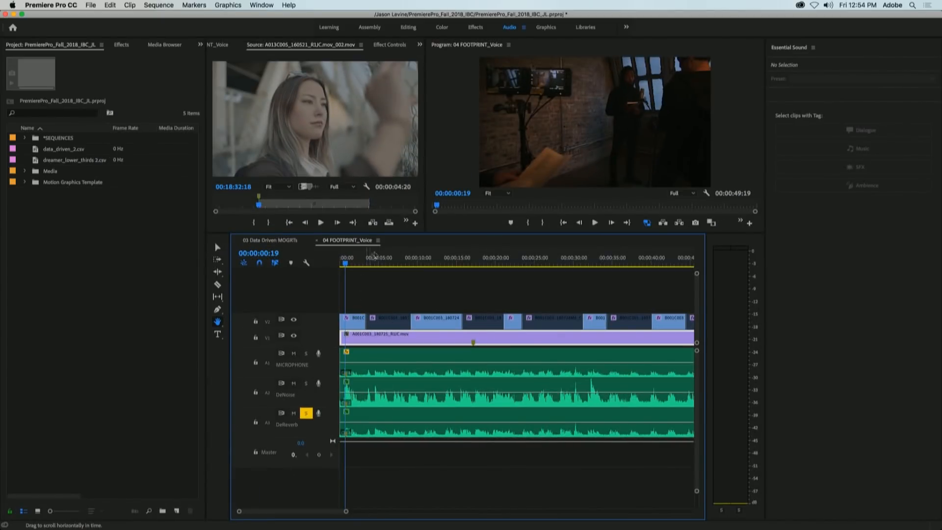
pyautogui.click(377, 241)
pyautogui.click(423, 324)
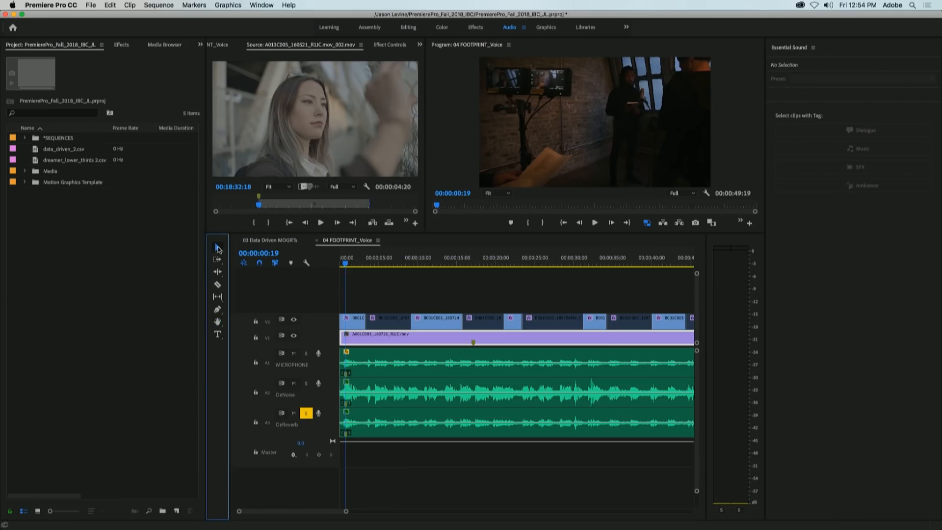
# Select the GREATNESST03.WAV clip on the DeReverb track and set its Reduce Noise amount to 5.9 during playback.
pyautogui.click(373, 417)
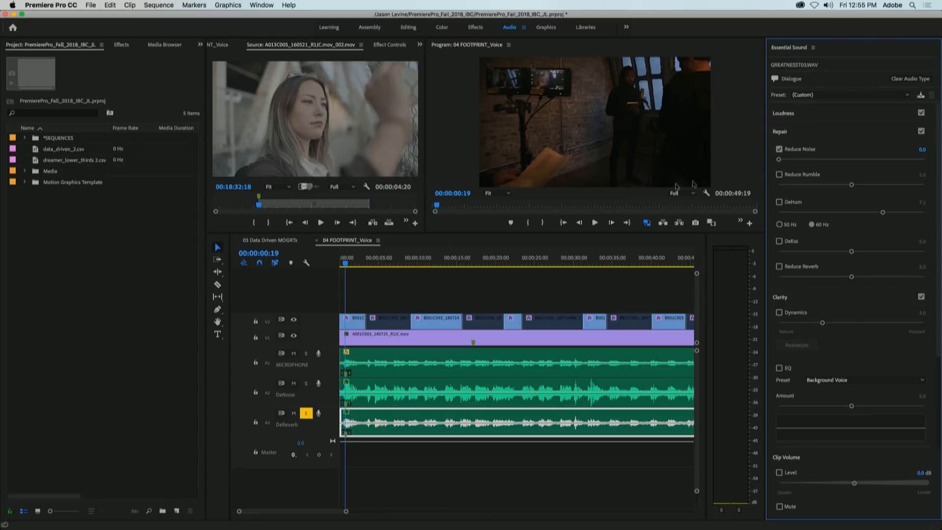
pyautogui.press('space')
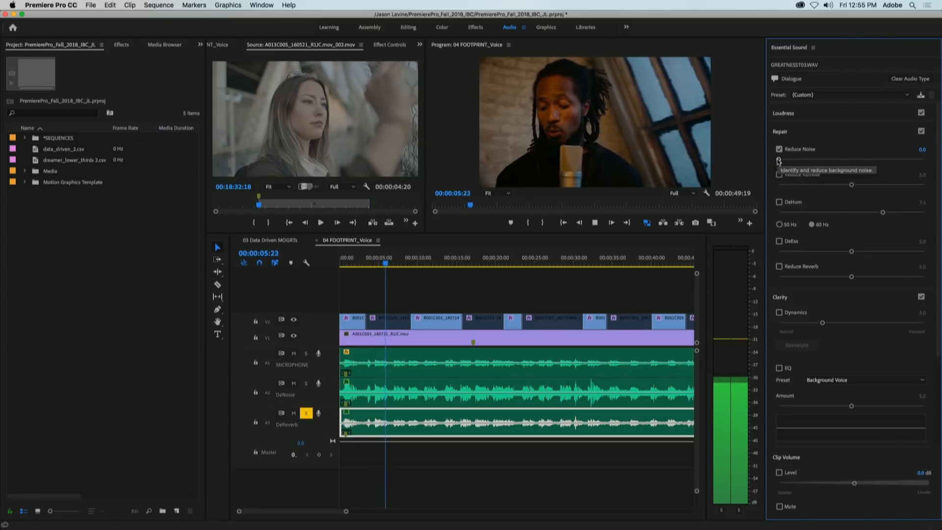
pyautogui.moveTo(779, 160); pyautogui.dragTo(863, 161)
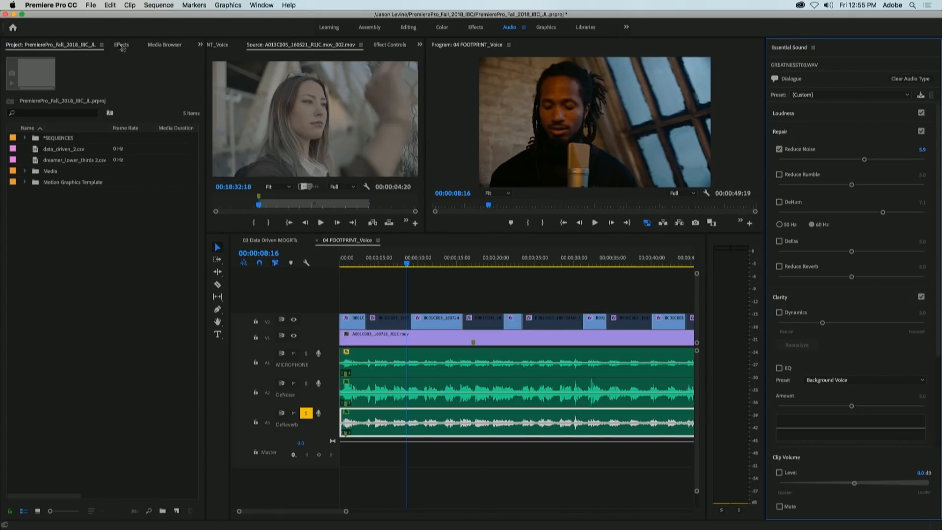
# Bring up the Effects list and the Effect Controls showing the audio effects on the GREATNESST03.WAV clip.
pyautogui.click(262, 4)
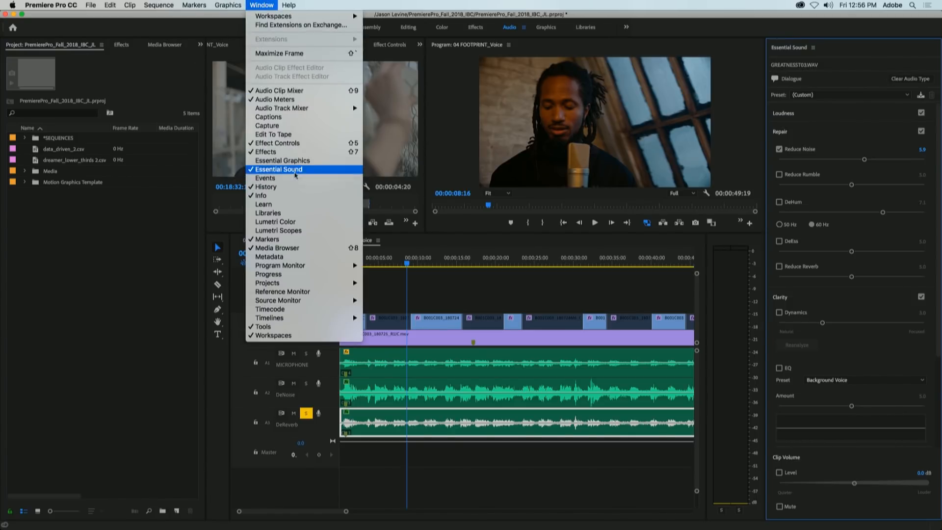
pyautogui.click(131, 141)
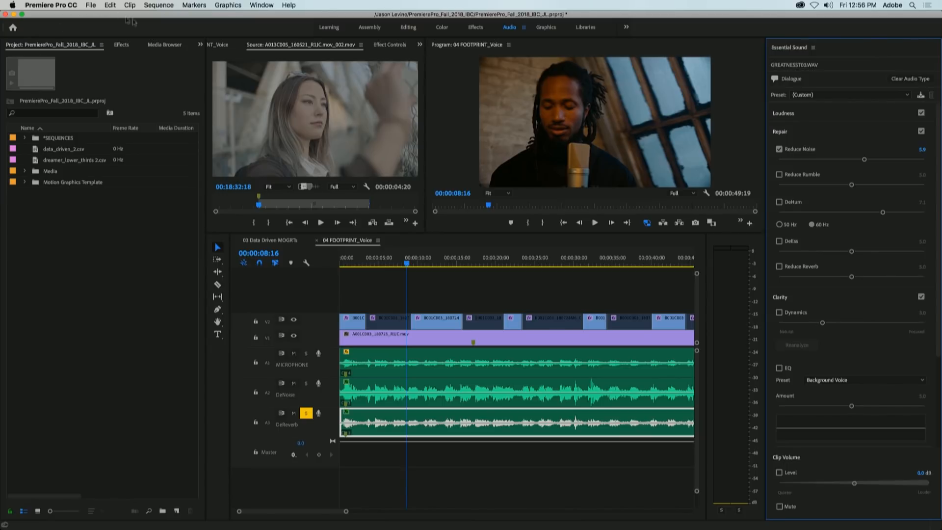
pyautogui.click(200, 44)
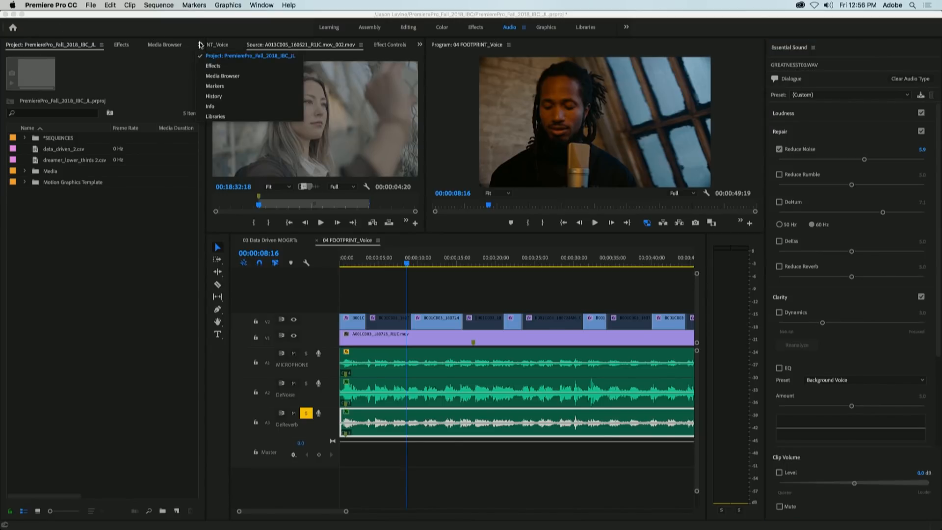
pyautogui.click(212, 65)
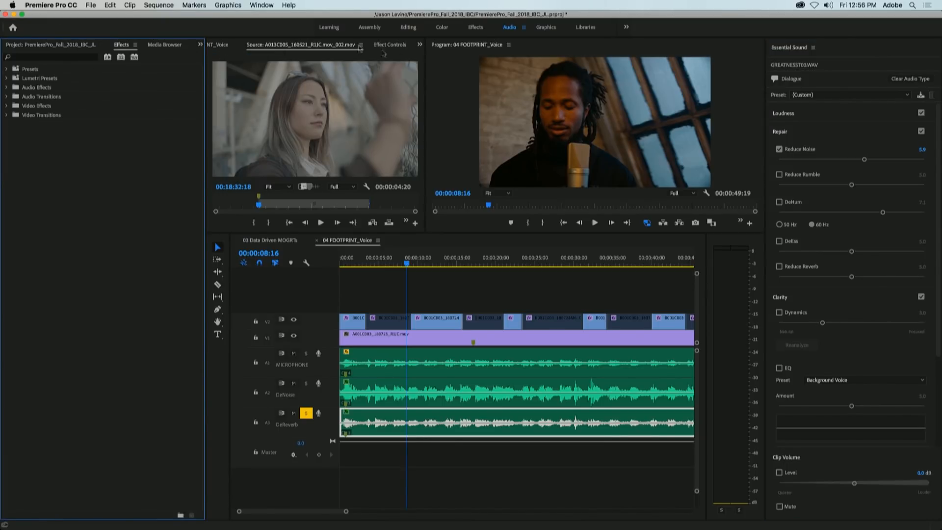
pyautogui.click(230, 3)
pyautogui.click(297, 144)
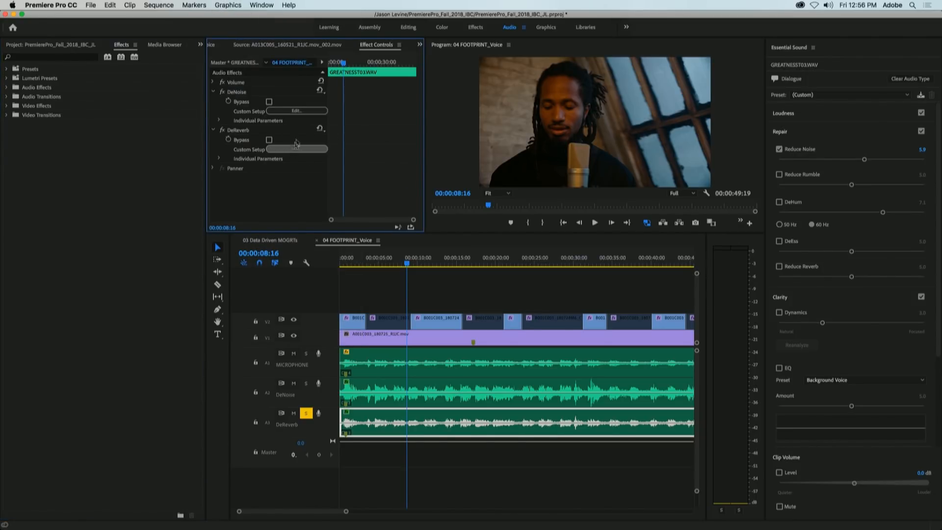
# Open the DeNoise custom setup, watch its noise graph during playback up to 00:00:15:05, and close the editor.
pyautogui.click(291, 113)
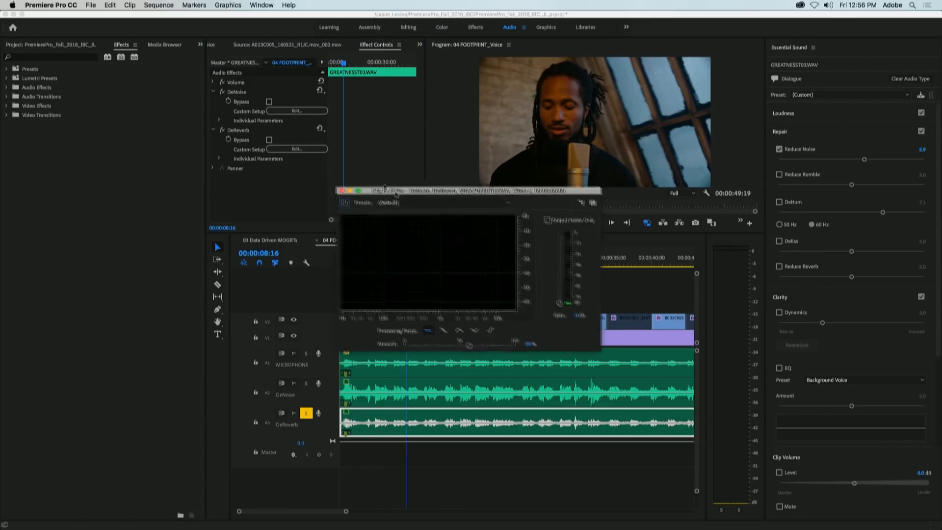
pyautogui.moveTo(395, 193); pyautogui.dragTo(375, 86)
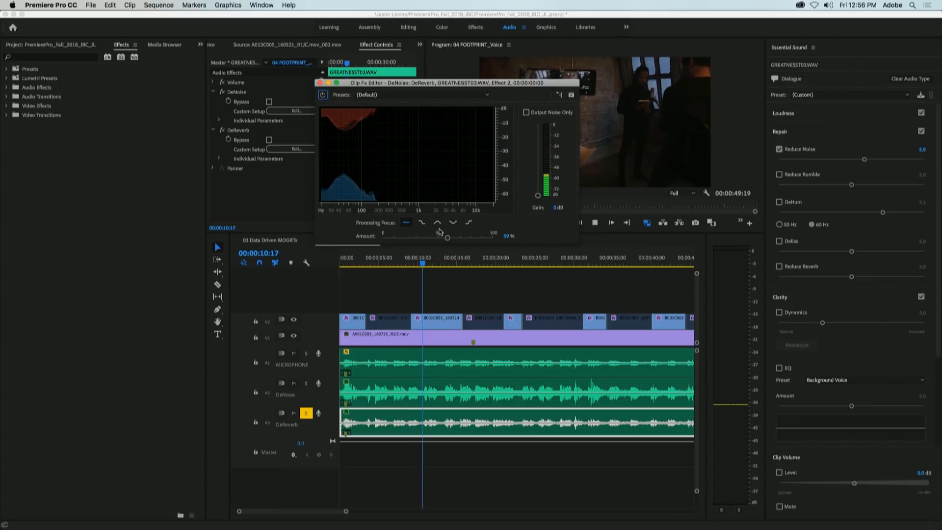
pyautogui.press('space')
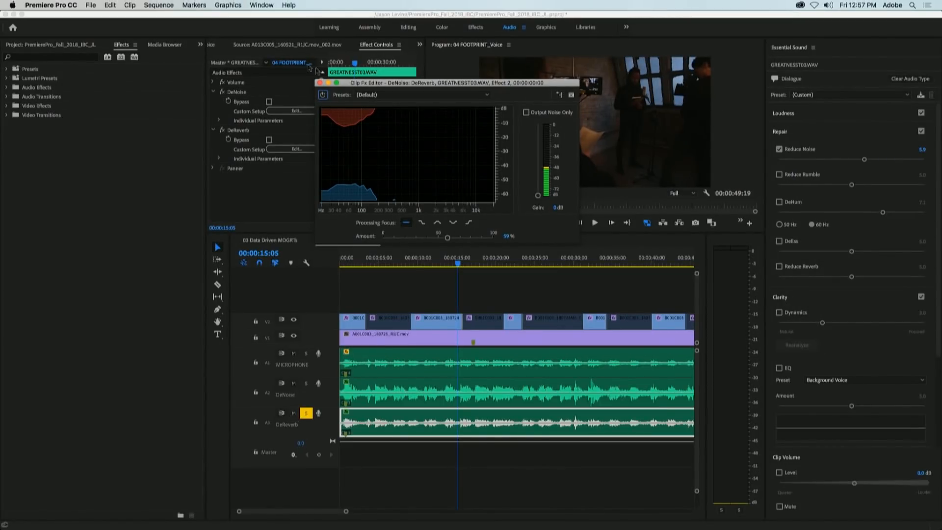
pyautogui.click(320, 82)
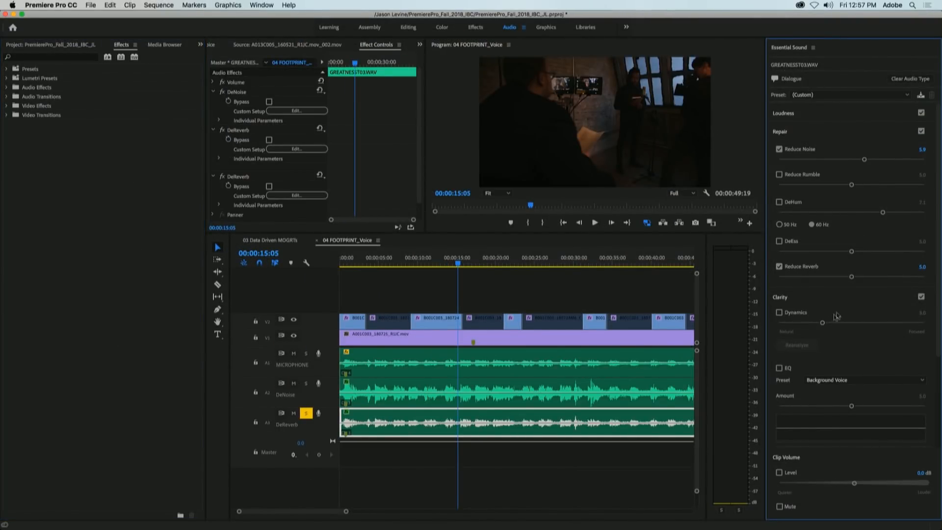
# Open the custom setup of the last DeReverb effect, review its processing focus and amount settings, and close the editor.
pyautogui.click(296, 196)
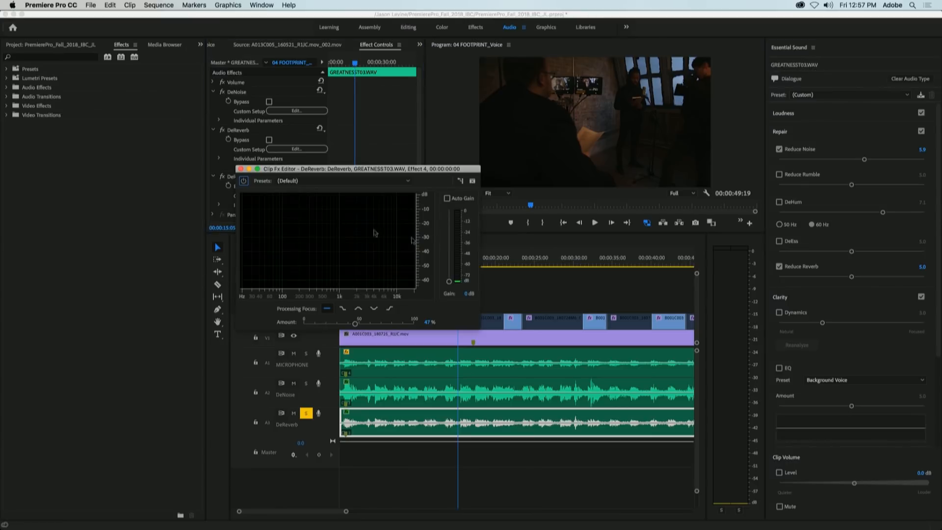
pyautogui.moveTo(377, 169); pyautogui.dragTo(542, 132)
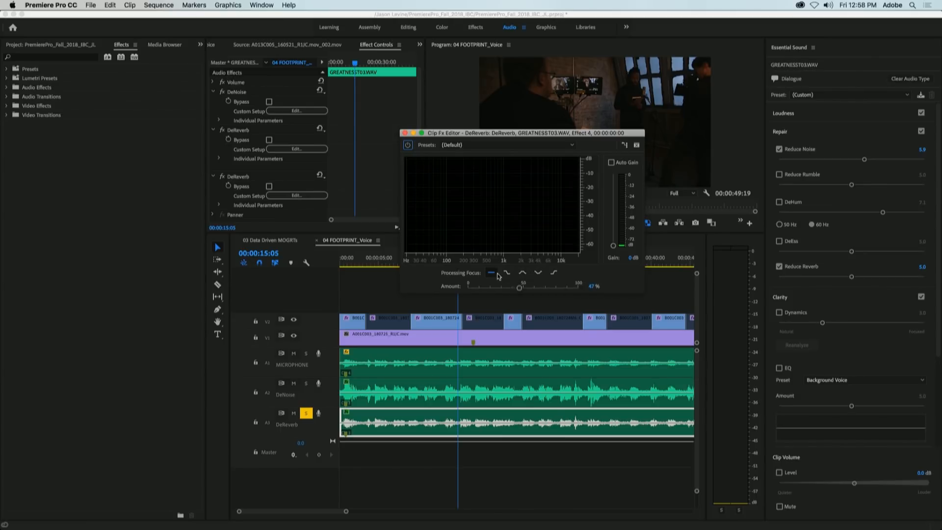
pyautogui.click(404, 133)
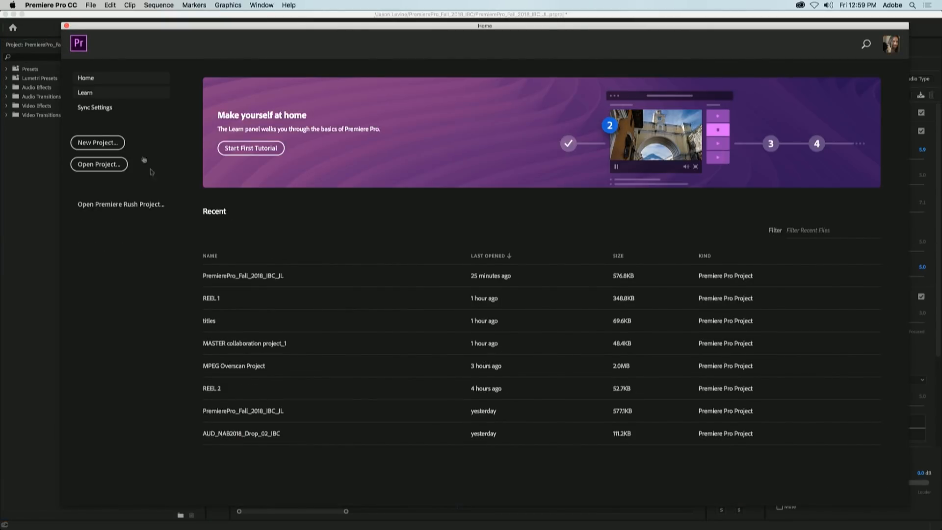
# Return from the Home screen to the PremierePro_Fall_2018_IBC_JL project and open the 05 VR180 STEREO sequence.
pyautogui.click(253, 275)
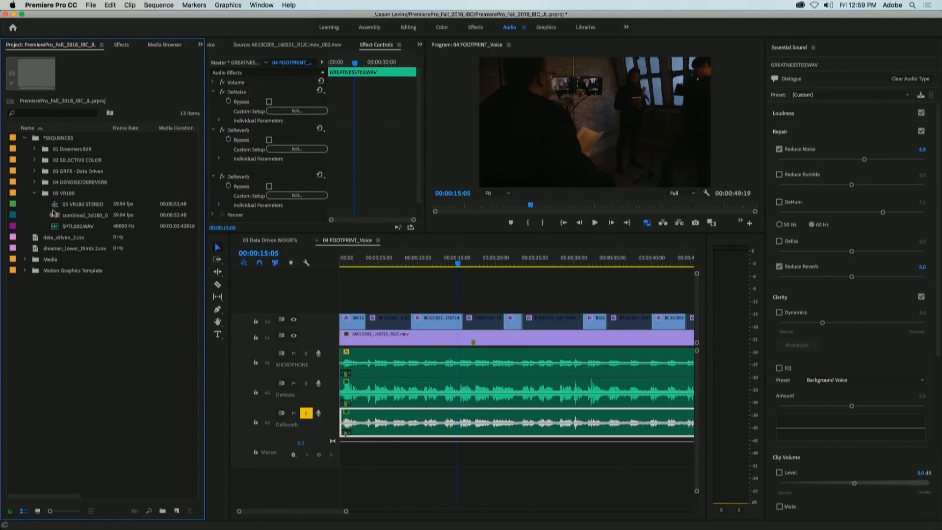
pyautogui.doubleClick(55, 205)
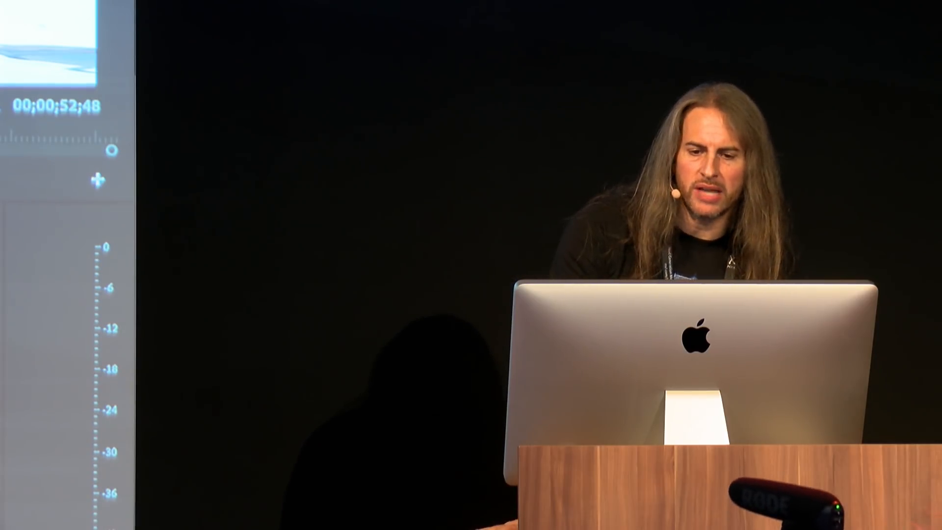
pyautogui.press('`')
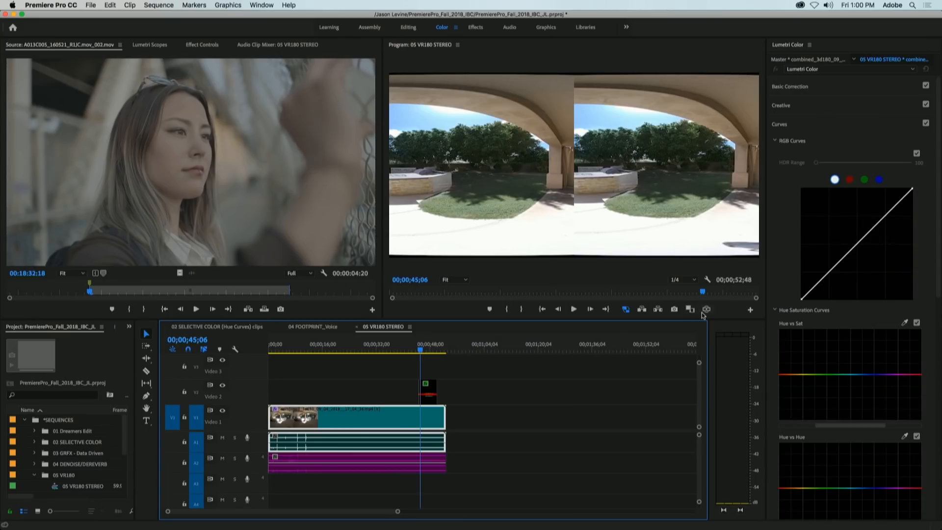
# Turn on the VR video display for the 05 VR180 STEREO sequence and play it from about 00;00;04;55.
pyautogui.click(706, 310)
pyautogui.moveTo(422, 347); pyautogui.dragTo(286, 350)
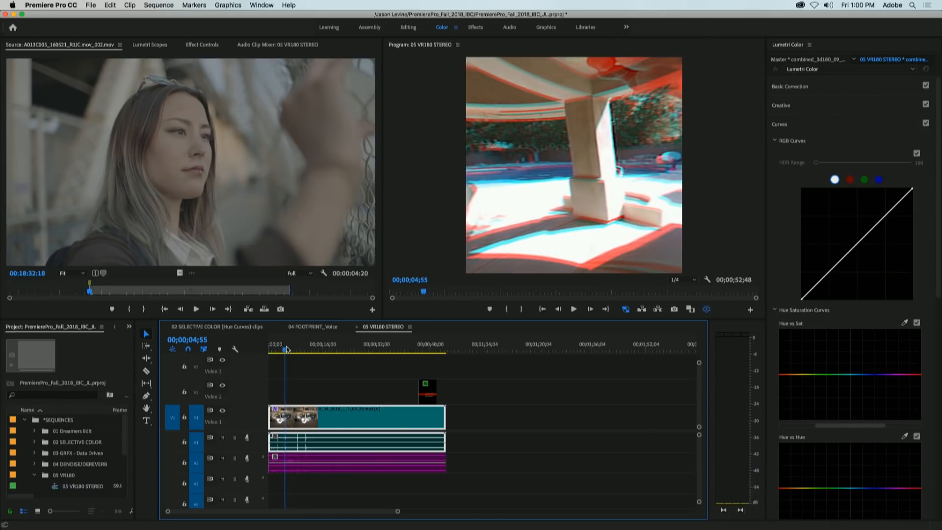
pyautogui.press('space')
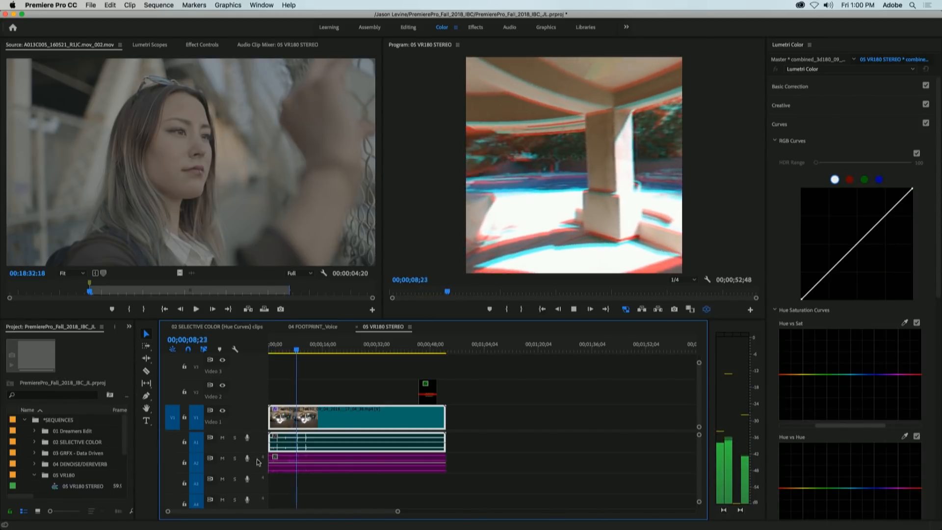
# Enlarge the Audio 2 track and select its SPTL002.WAV clip.
pyautogui.moveTo(254, 473); pyautogui.dragTo(281, 505)
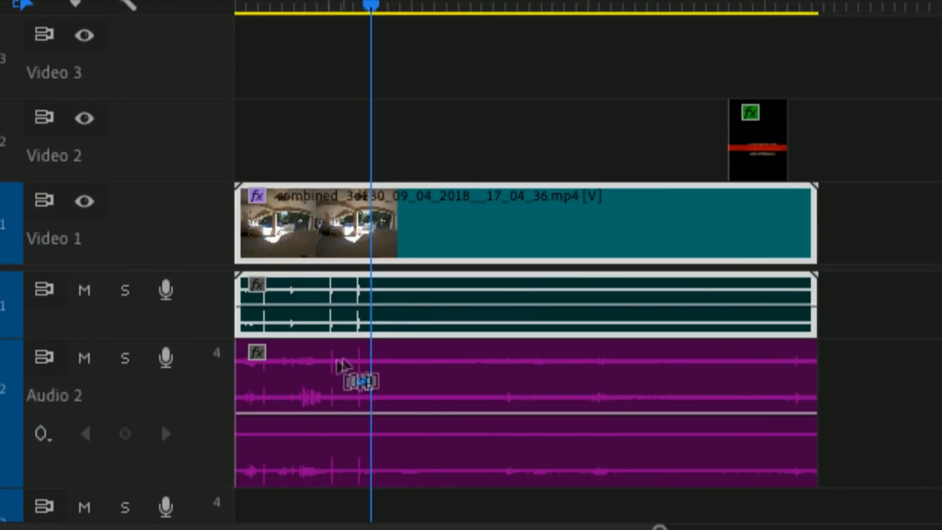
pyautogui.click(325, 382)
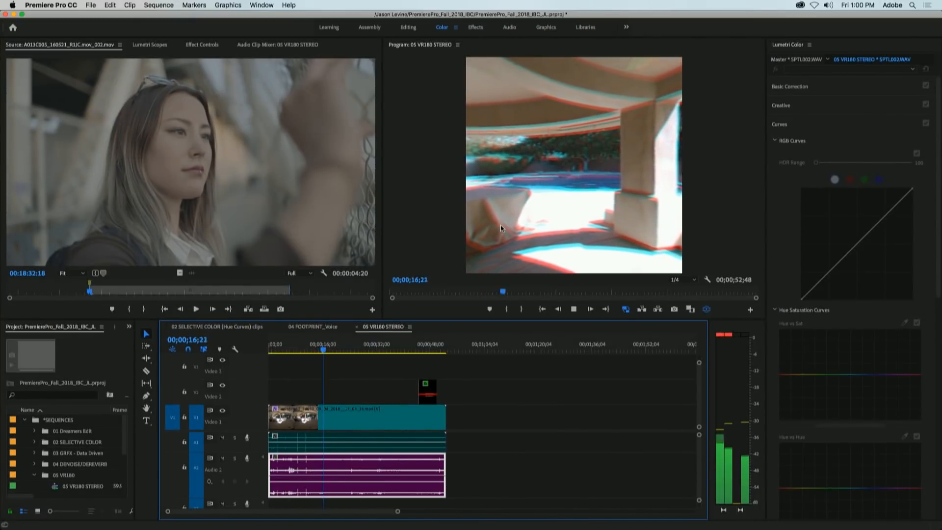
# Look around sideways in the VR view while the sequence plays, stopping playback at 00;00;22;30.
pyautogui.moveTo(589, 205); pyautogui.dragTo(449, 206)
pyautogui.moveTo(647, 206); pyautogui.dragTo(535, 210)
pyautogui.moveTo(596, 208); pyautogui.dragTo(646, 215)
pyautogui.press('space')
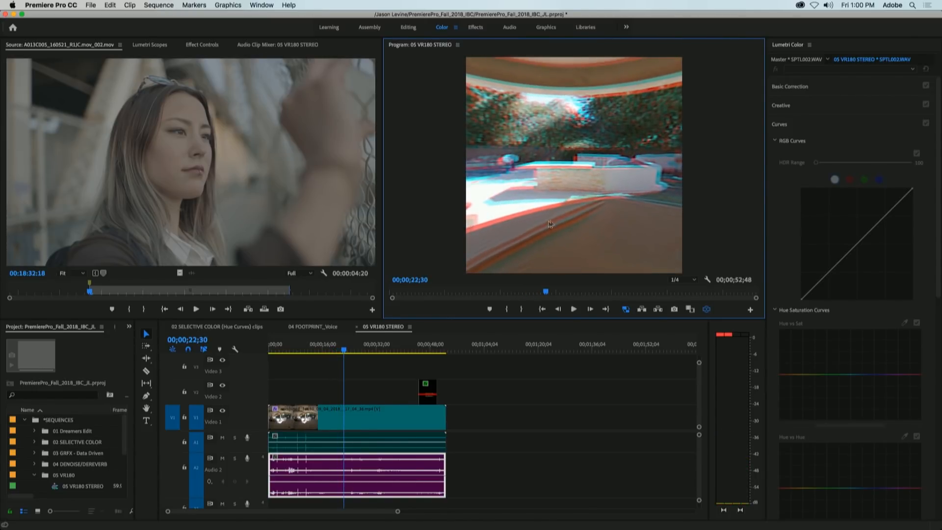
# Set the stereoscopic view of the VR video display to Left.
pyautogui.moveTo(550, 224); pyautogui.dragTo(631, 216)
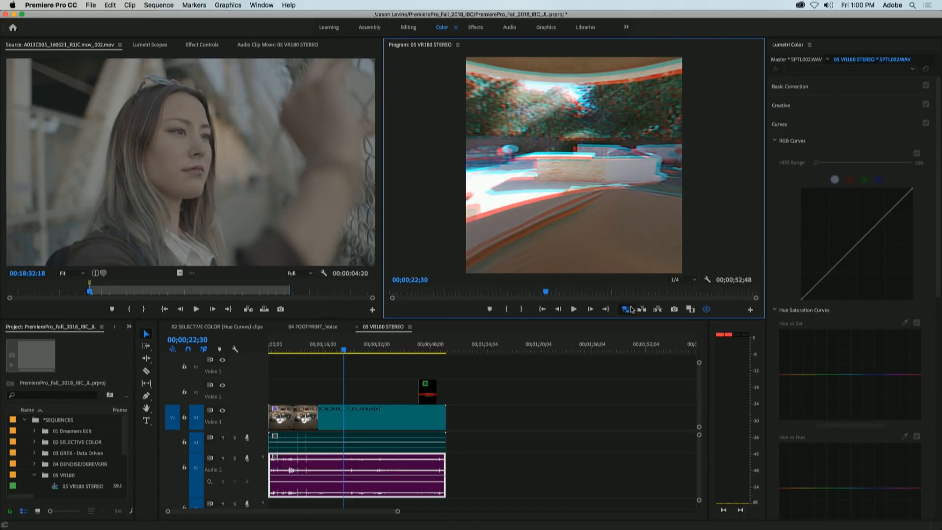
pyautogui.click(706, 280)
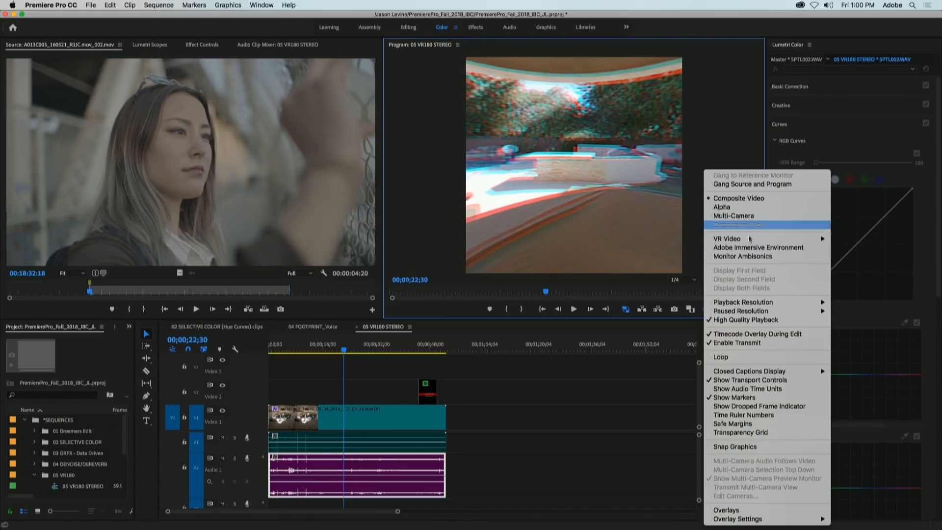
pyautogui.moveTo(751, 241)
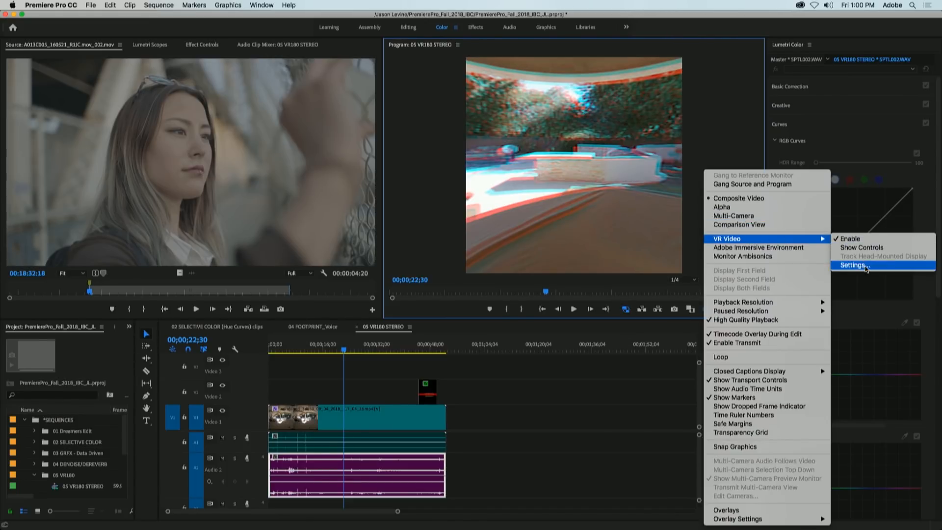
pyautogui.click(868, 267)
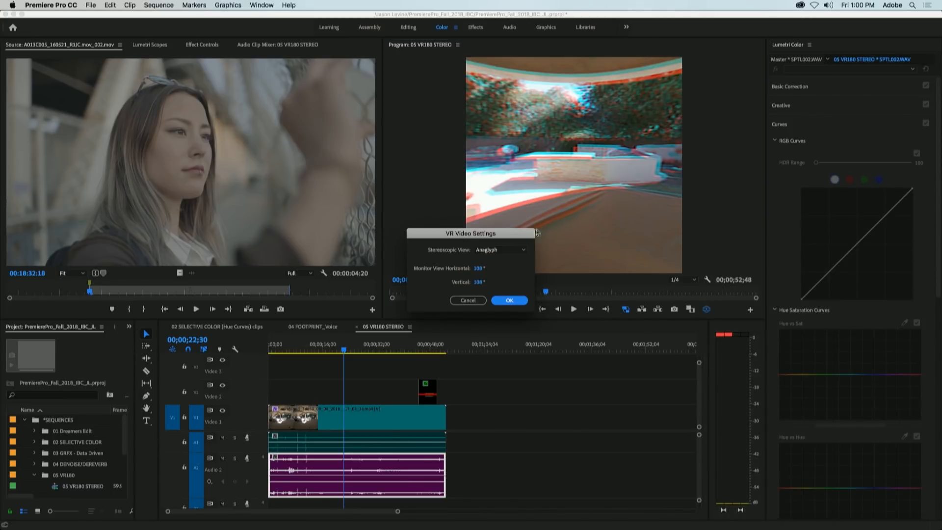
pyautogui.moveTo(491, 234); pyautogui.dragTo(573, 154)
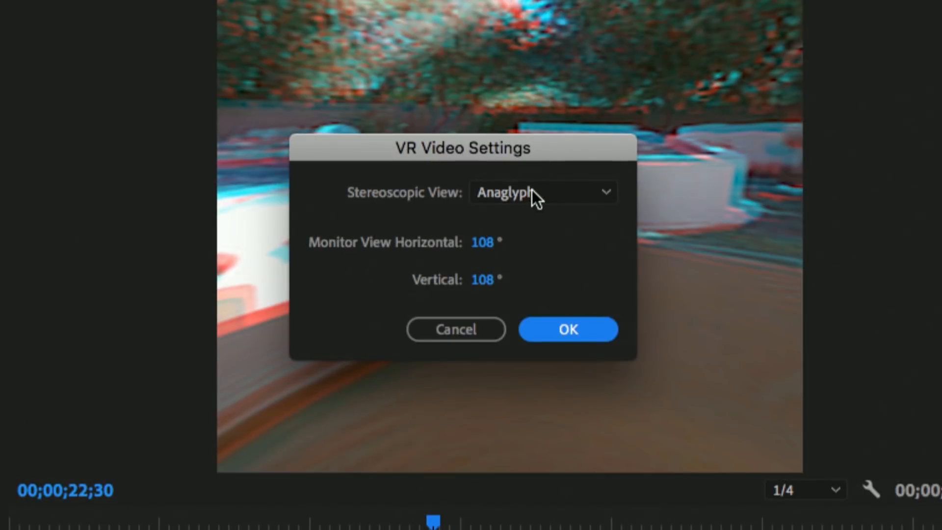
pyautogui.click(582, 169)
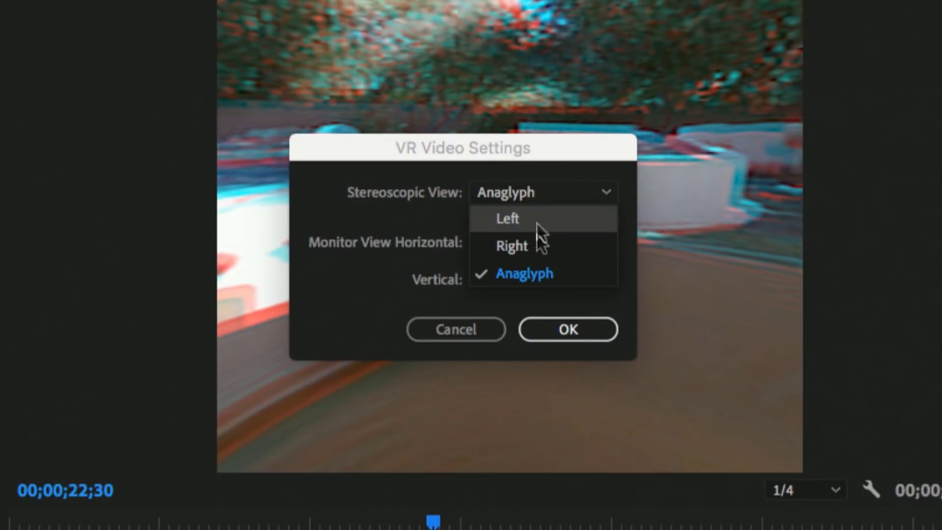
pyautogui.click(536, 220)
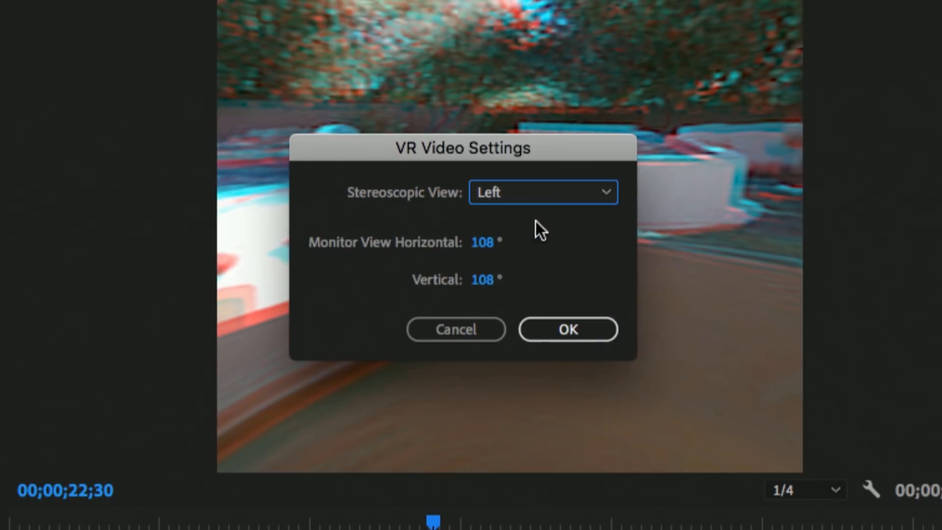
pyautogui.click(581, 324)
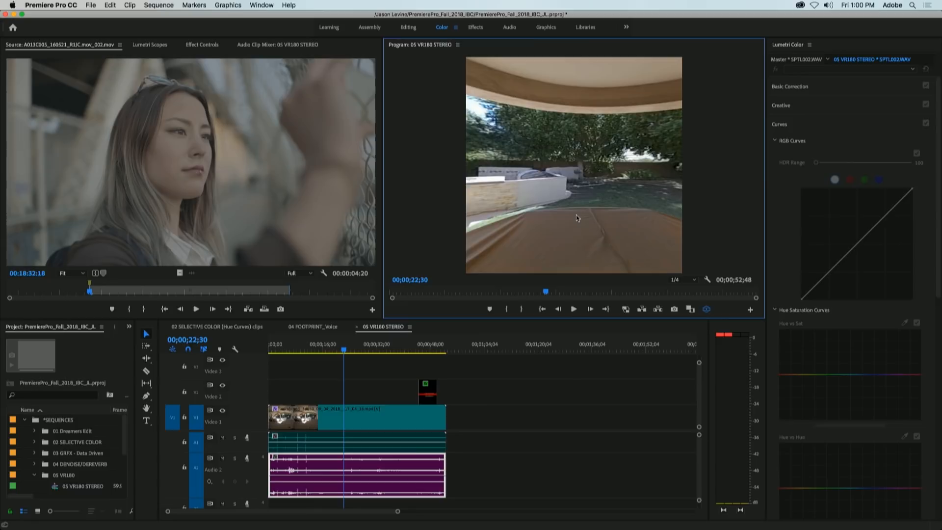
# Look around the VR scene in the left-eye view and play the sequence backwards.
pyautogui.moveTo(534, 217); pyautogui.dragTo(704, 222)
pyautogui.moveTo(549, 216)
pyautogui.mouseDown()
pyautogui.moveTo(521, 227)
pyautogui.moveTo(540, 200)
pyautogui.moveTo(553, 204)
pyautogui.mouseUp()
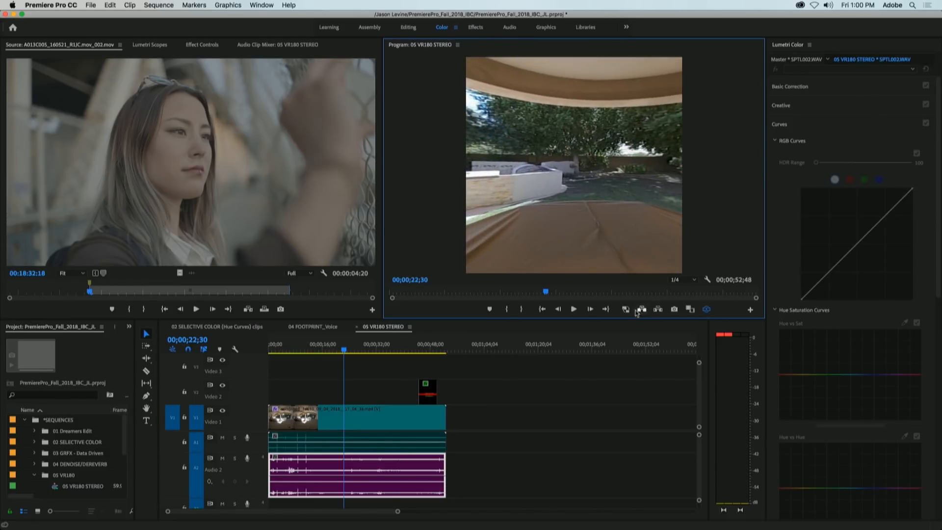
pyautogui.moveTo(531, 233); pyautogui.dragTo(609, 228)
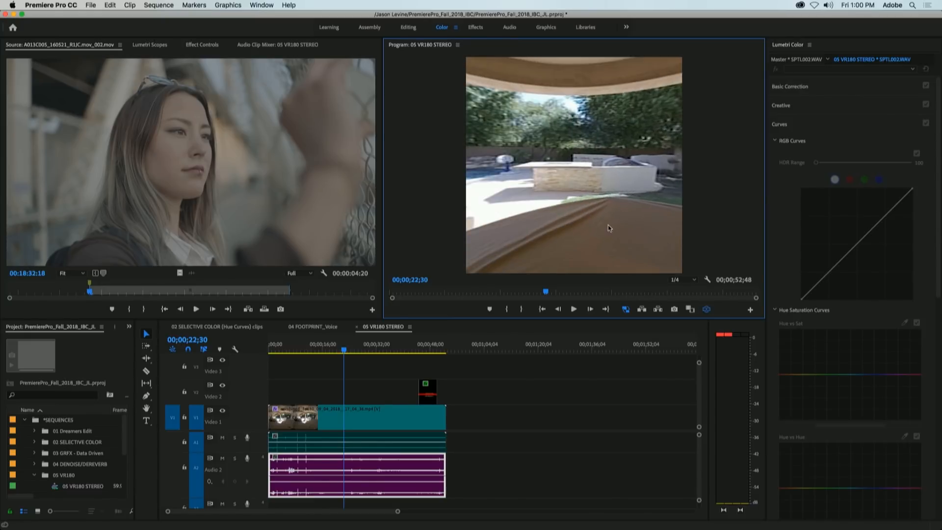
pyautogui.press('j')
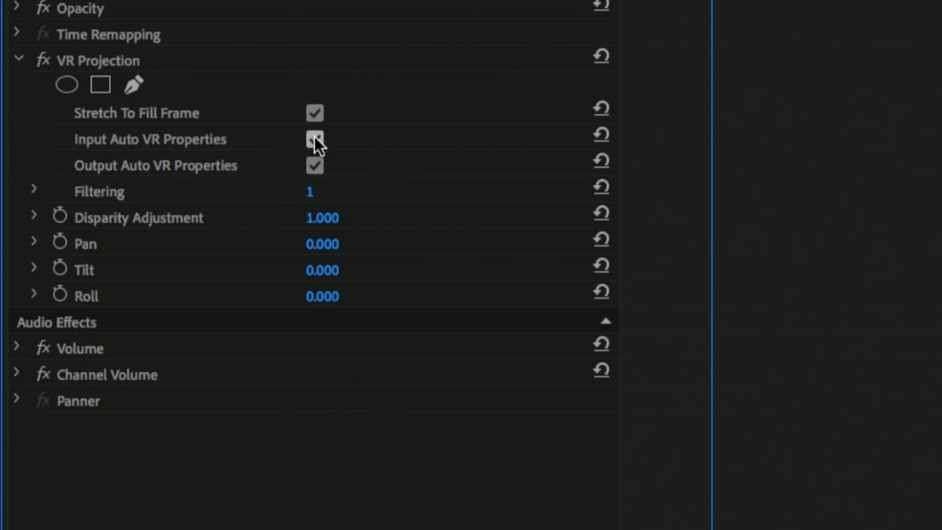
# Turn off Input Auto VR Properties in the video clip's VR Projection effect, check the input layout choices, and turn it back on.
pyautogui.click(314, 137)
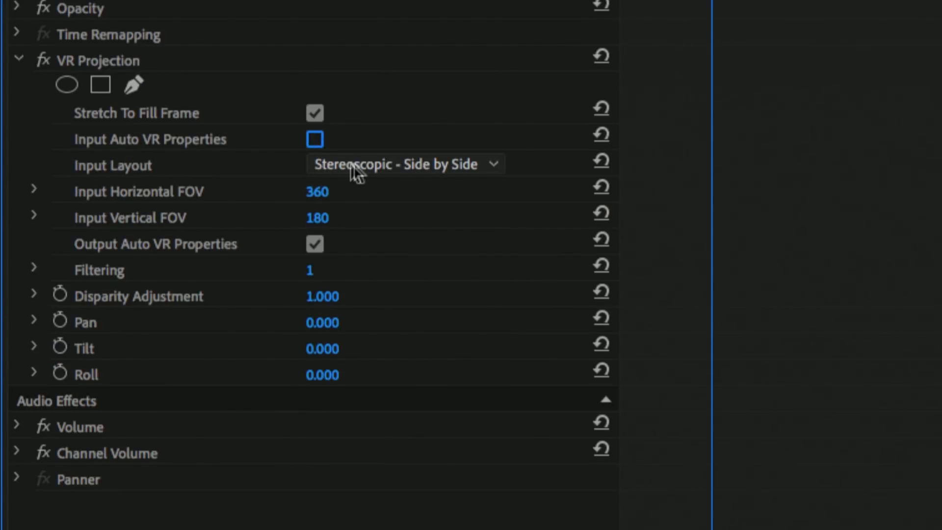
pyautogui.click(351, 164)
pyautogui.click(375, 141)
pyautogui.click(315, 140)
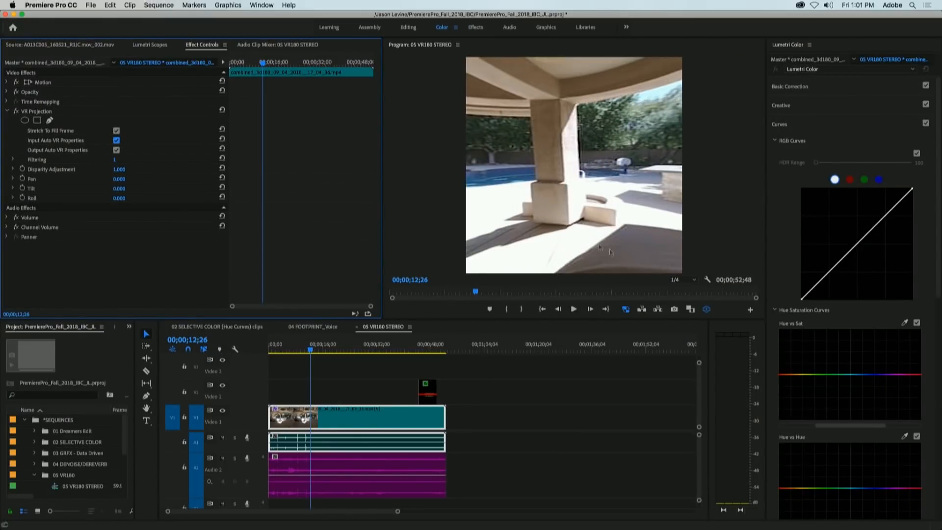
# Set the stereoscopic view of the VR video display to Anaglyph.
pyautogui.click(708, 281)
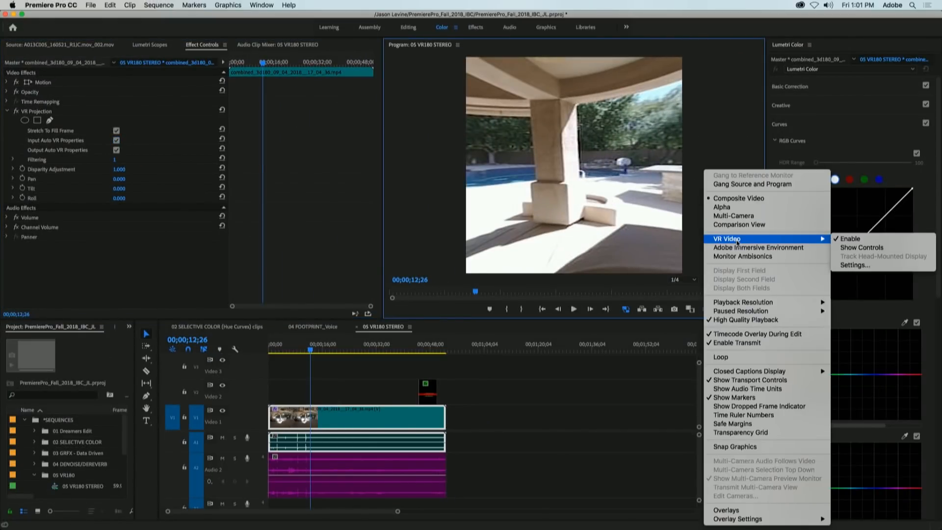
pyautogui.click(855, 264)
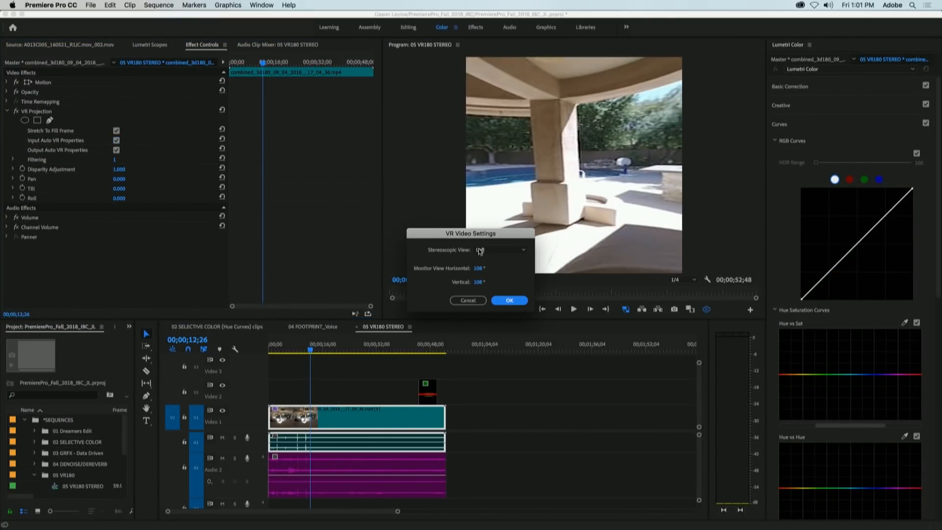
pyautogui.click(509, 300)
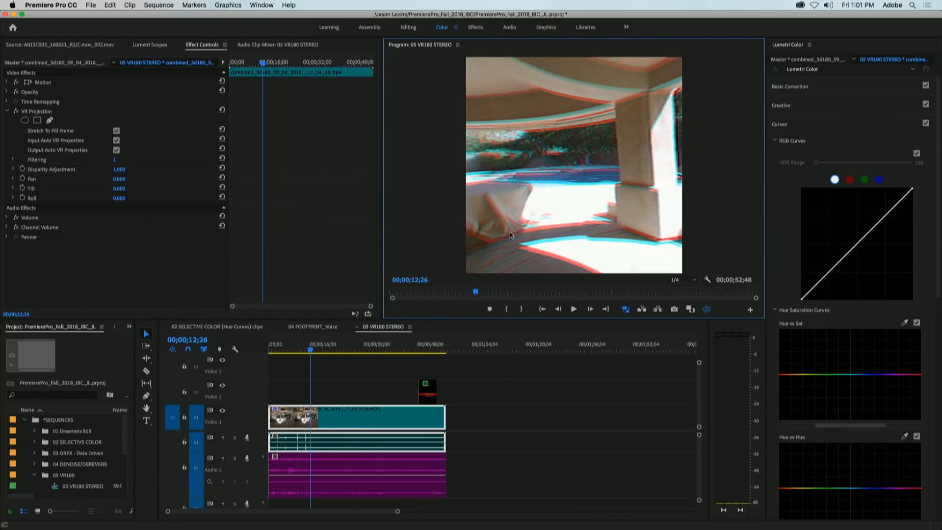
# At 00;00;45;34, set the Video 2 title graphic's VR Plane to Sphere projection pan to -28° and stereo disparity to 2.00.
pyautogui.click(425, 350)
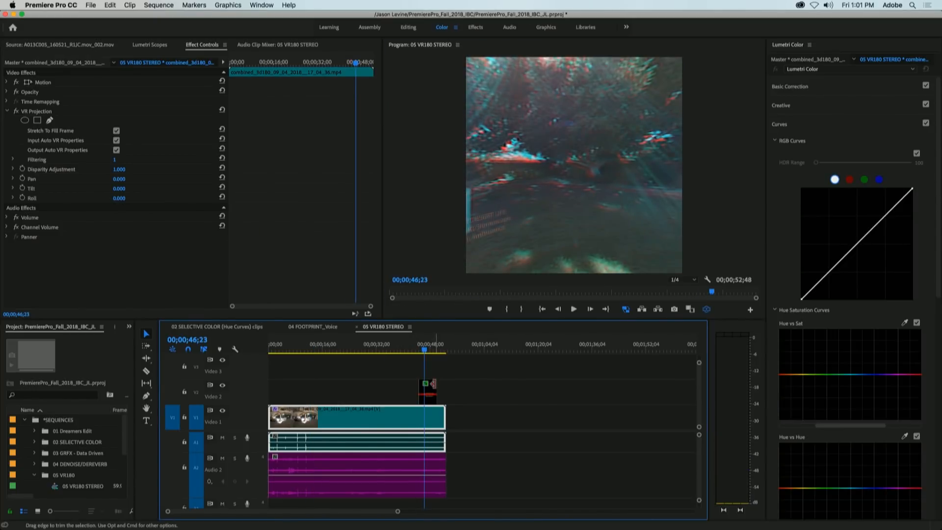
pyautogui.click(427, 391)
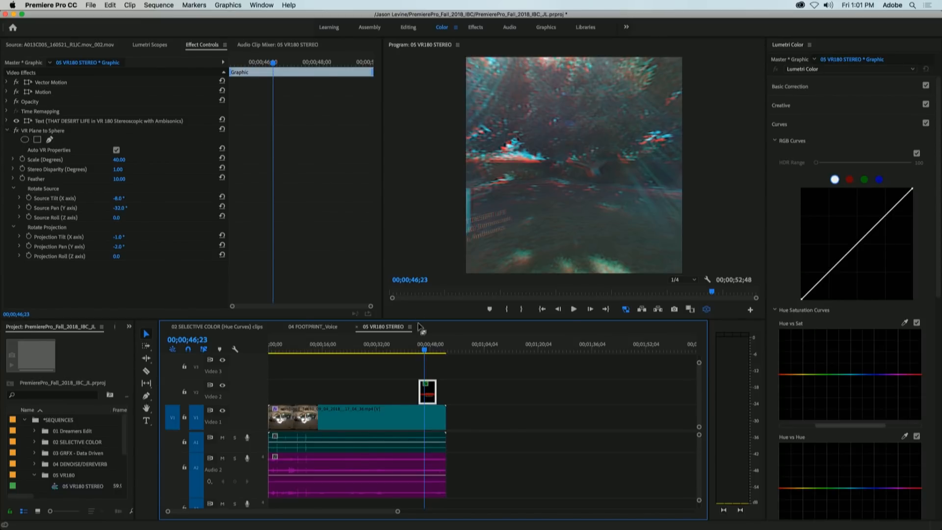
pyautogui.moveTo(423, 350); pyautogui.dragTo(421, 350)
pyautogui.moveTo(507, 247); pyautogui.dragTo(579, 245)
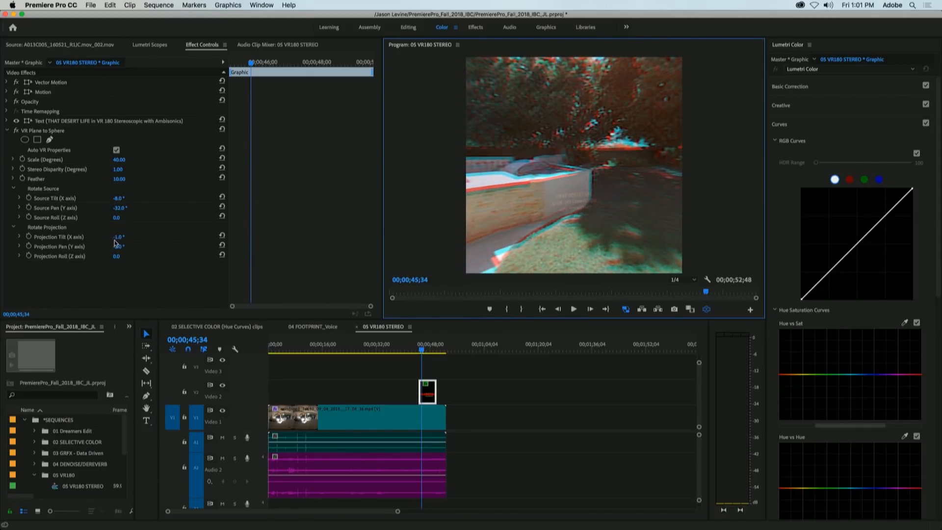
pyautogui.moveTo(118, 250); pyautogui.dragTo(123, 250)
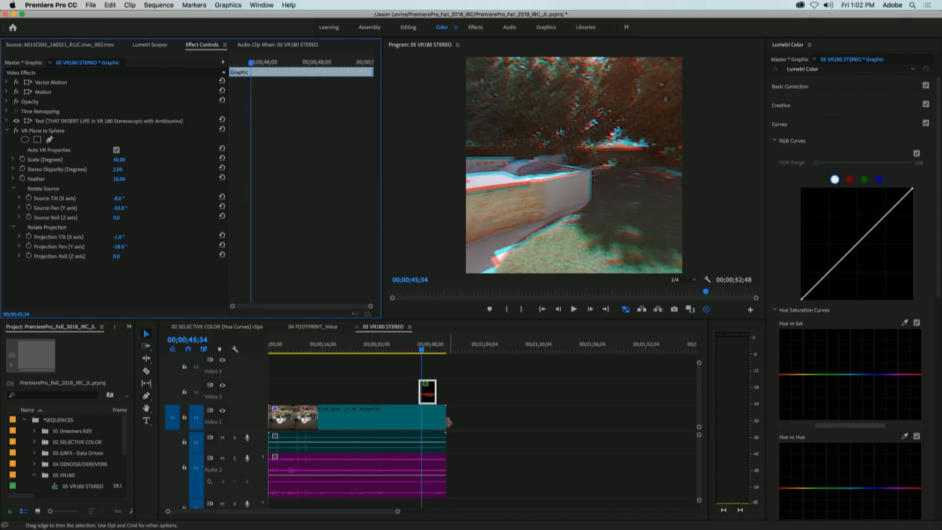
# Move the playhead to just before the title graphic and look sideways around the VR scene.
pyautogui.moveTo(421, 351)
pyautogui.mouseDown()
pyautogui.moveTo(390, 351)
pyautogui.moveTo(404, 350)
pyautogui.mouseUp()
pyautogui.moveTo(574, 189); pyautogui.dragTo(482, 192)
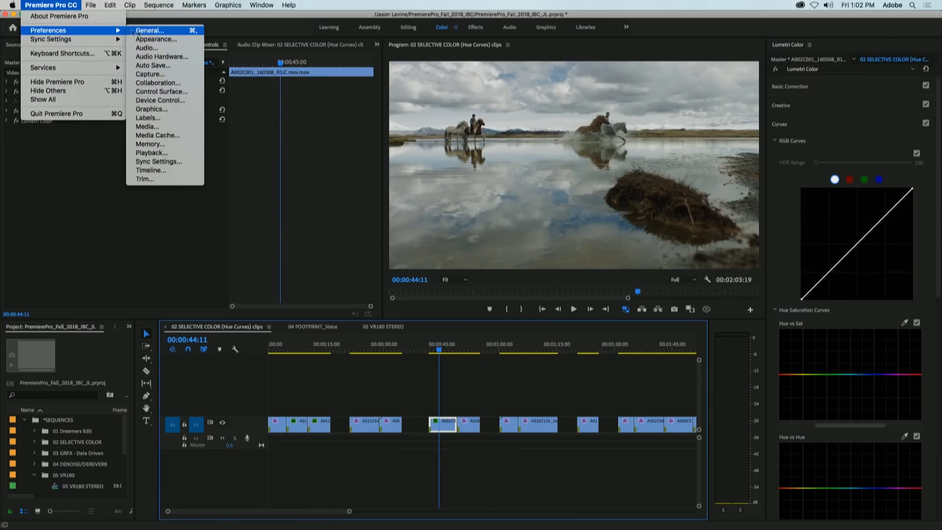
# View the General preferences with the display color management option and close them without changes.
pyautogui.click(133, 31)
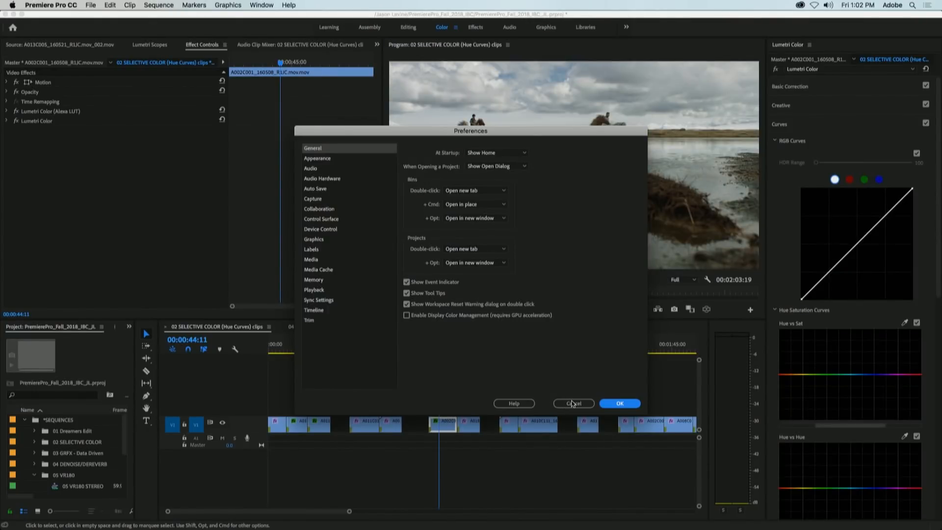
pyautogui.click(573, 403)
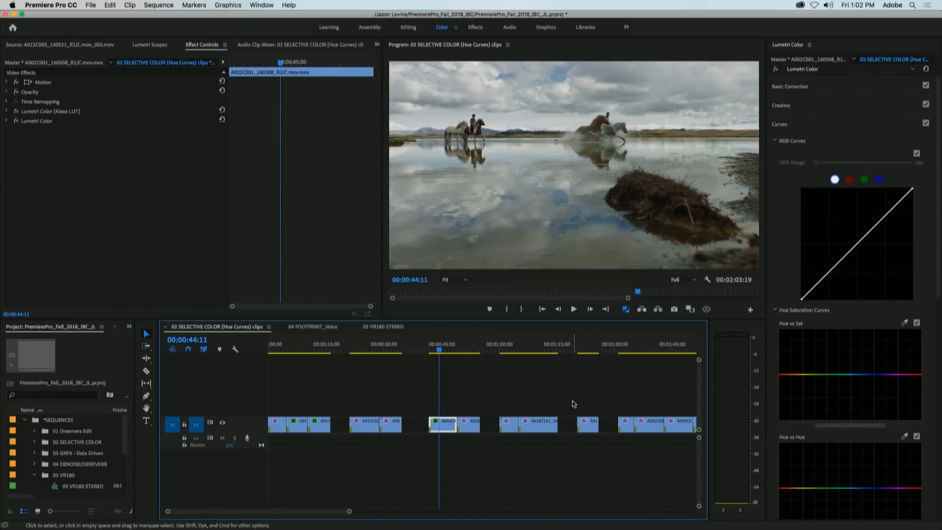